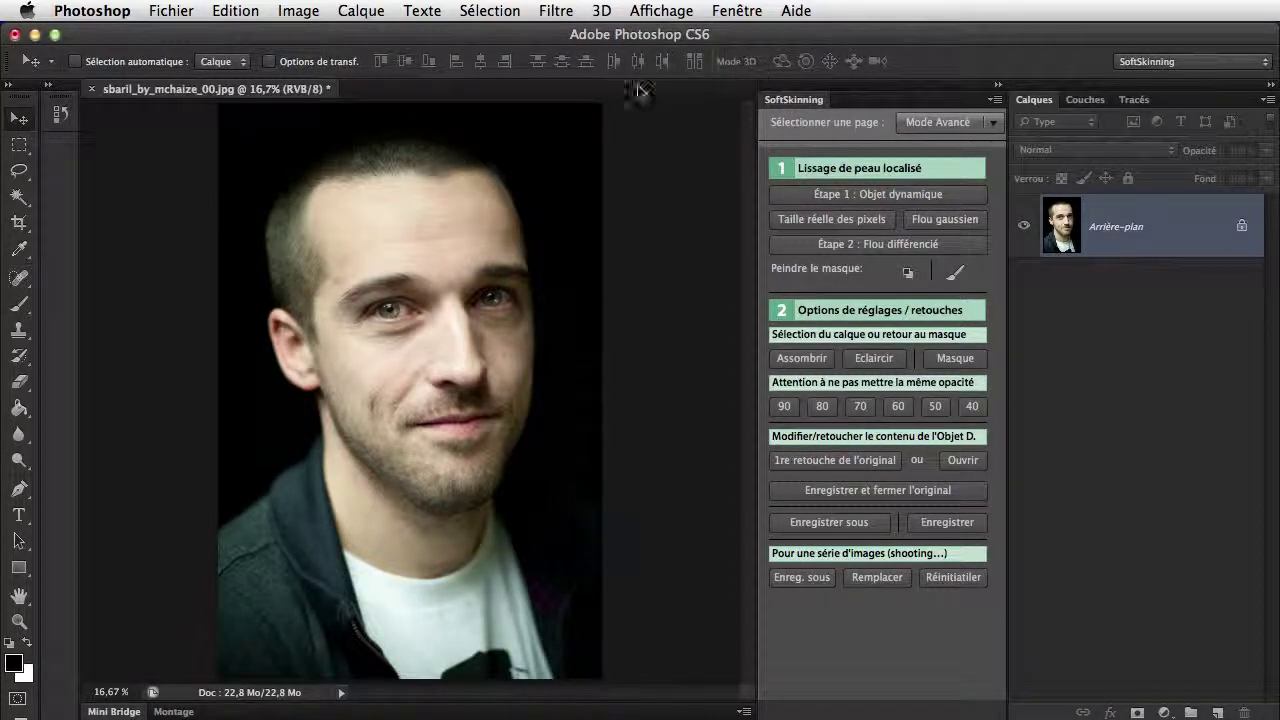
# - Preview the interface colour themes in Preferences, settling on the medium-dark grey theme
pyautogui.click(112, 14)
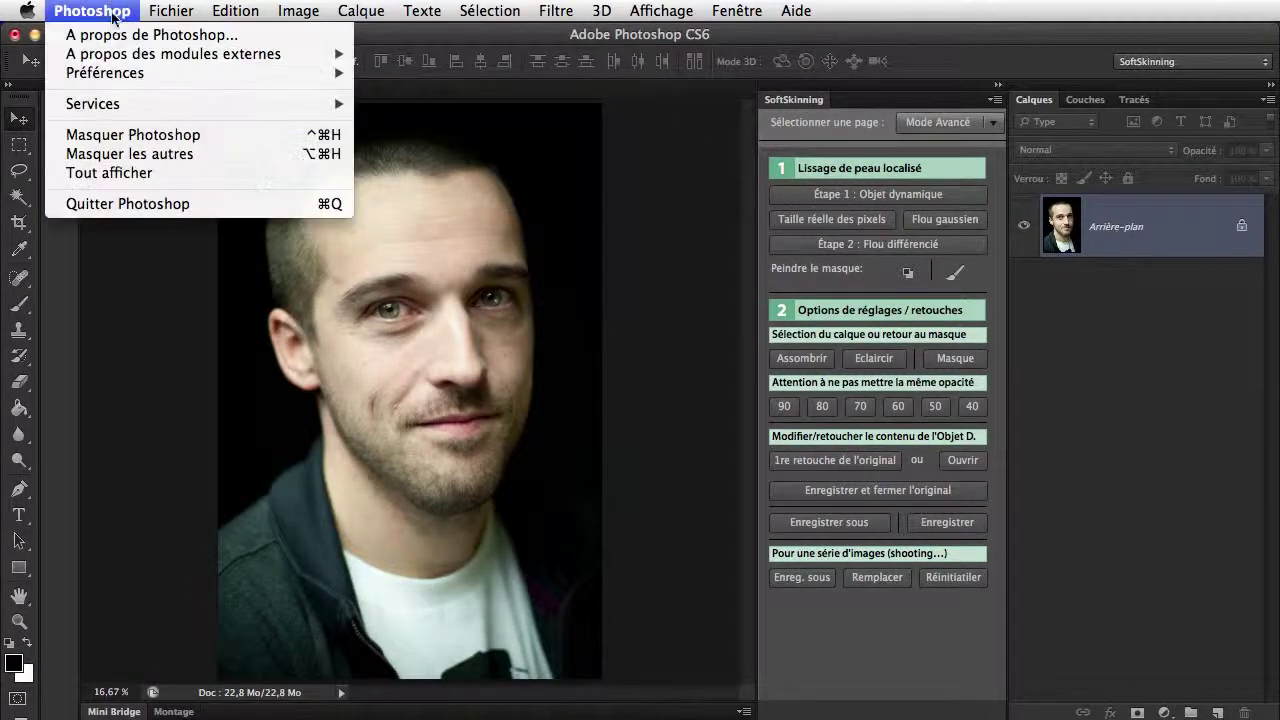
pyautogui.moveTo(105, 73)
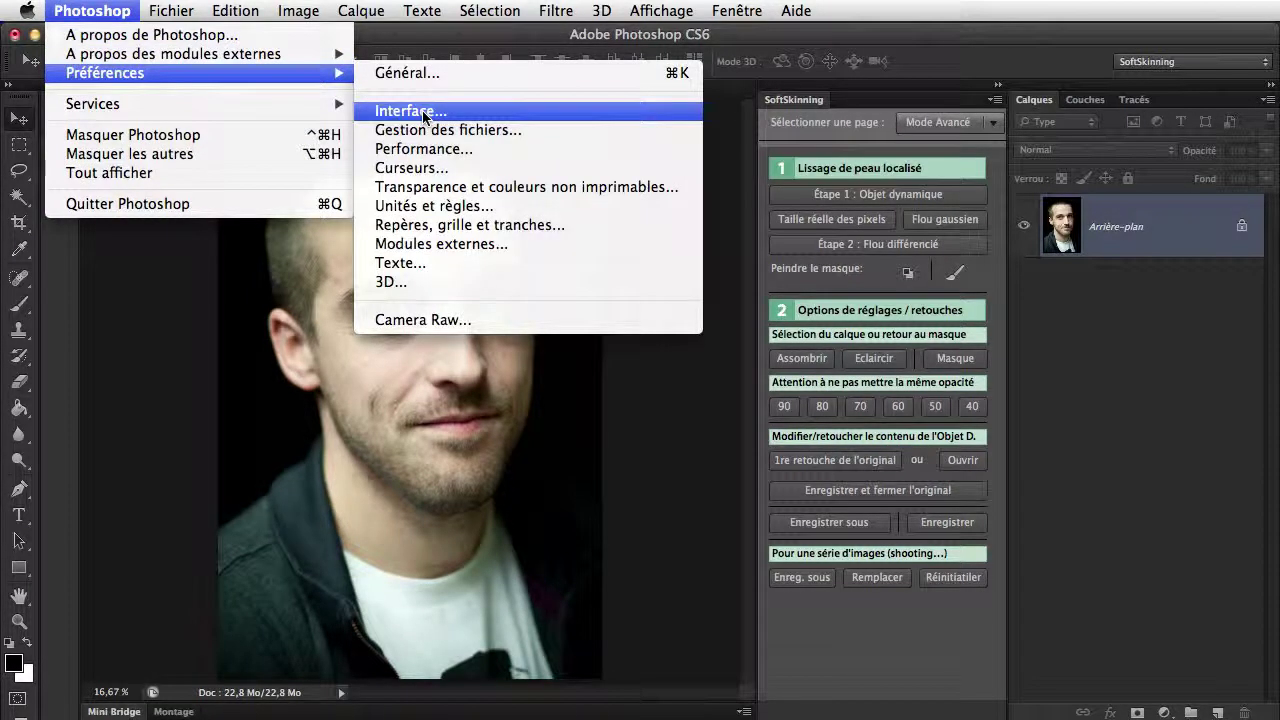
pyautogui.click(424, 111)
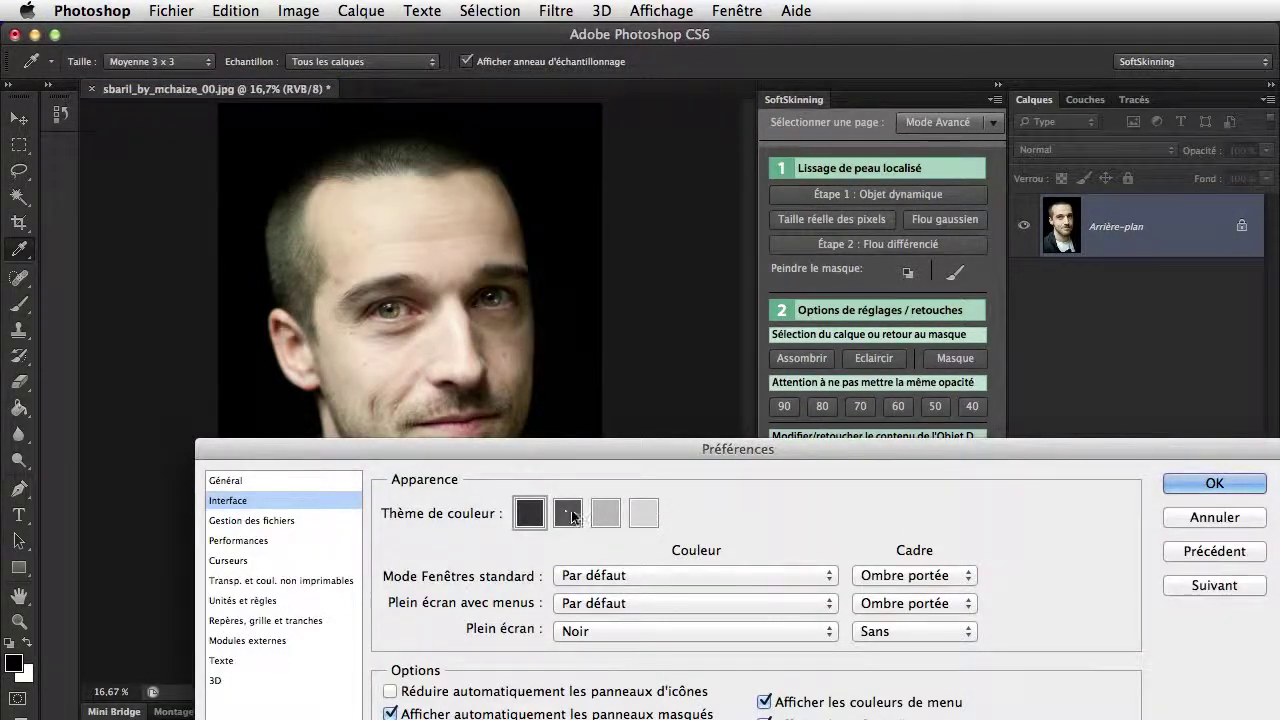
pyautogui.click(567, 514)
pyautogui.click(606, 515)
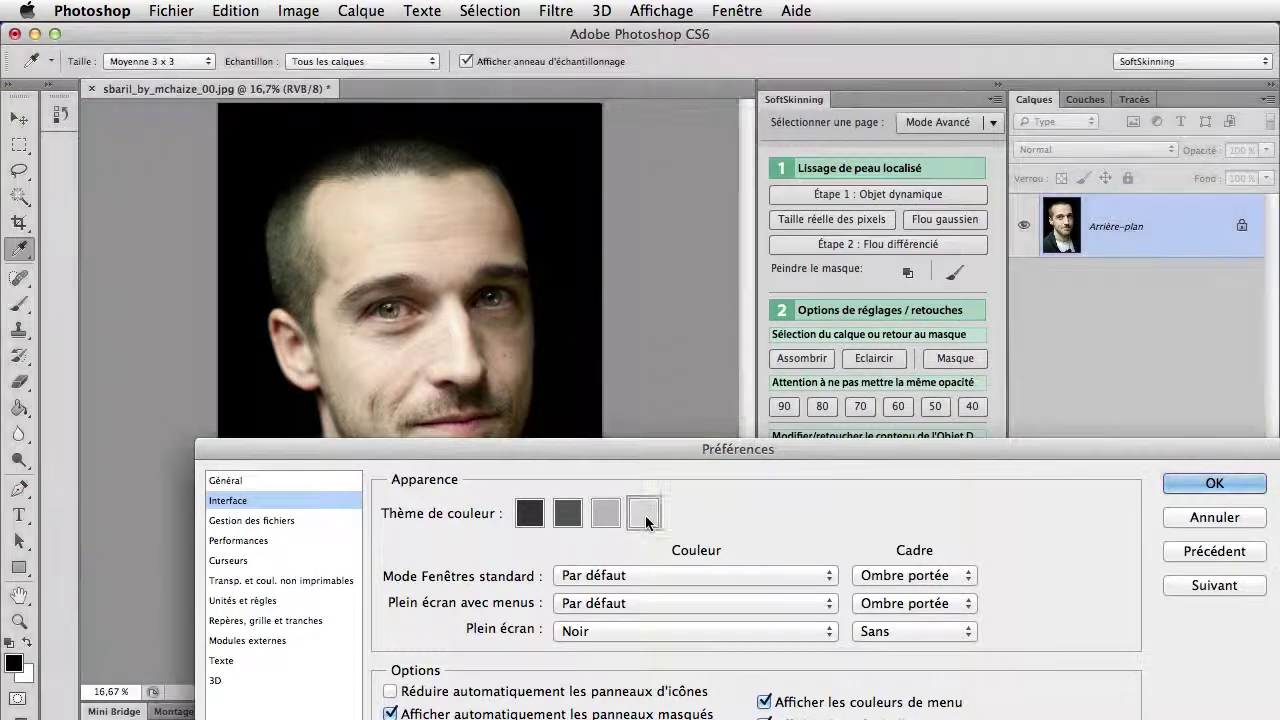
pyautogui.click(603, 515)
pyautogui.click(567, 514)
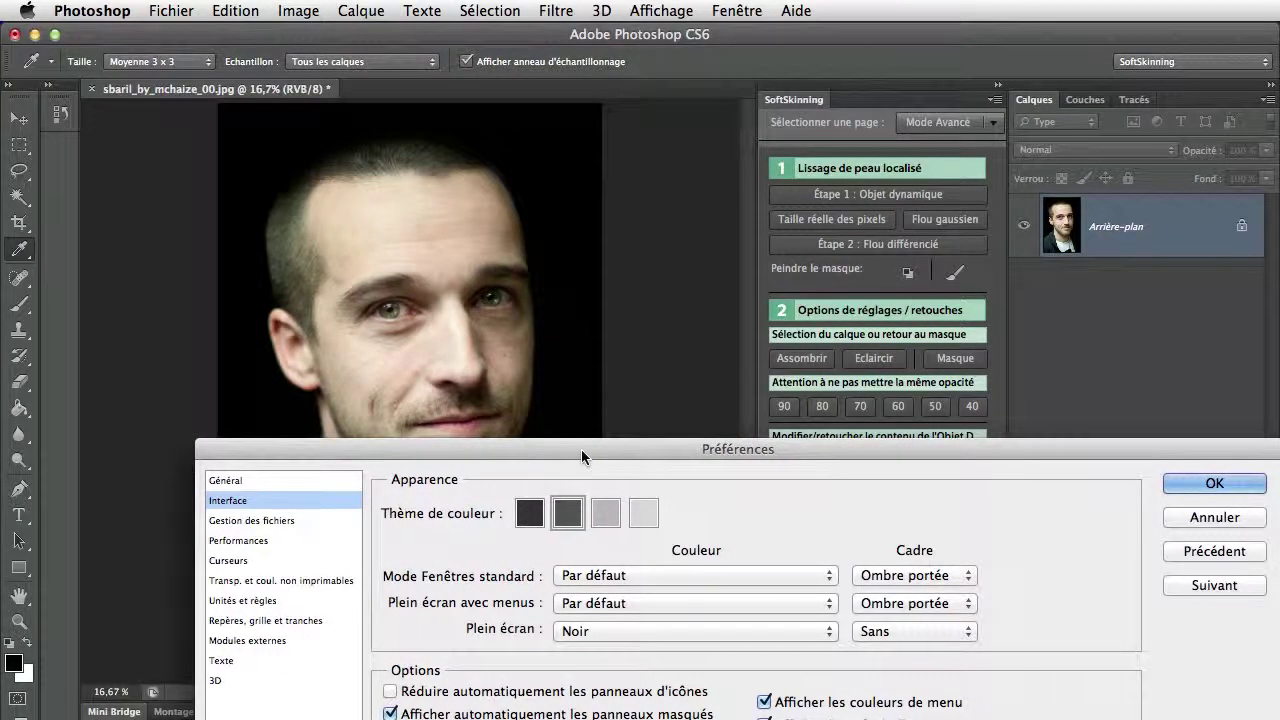
pyautogui.moveTo(581, 449)
pyautogui.mouseDown()
pyautogui.moveTo(552, 466)
pyautogui.moveTo(542, 449)
pyautogui.mouseUp()
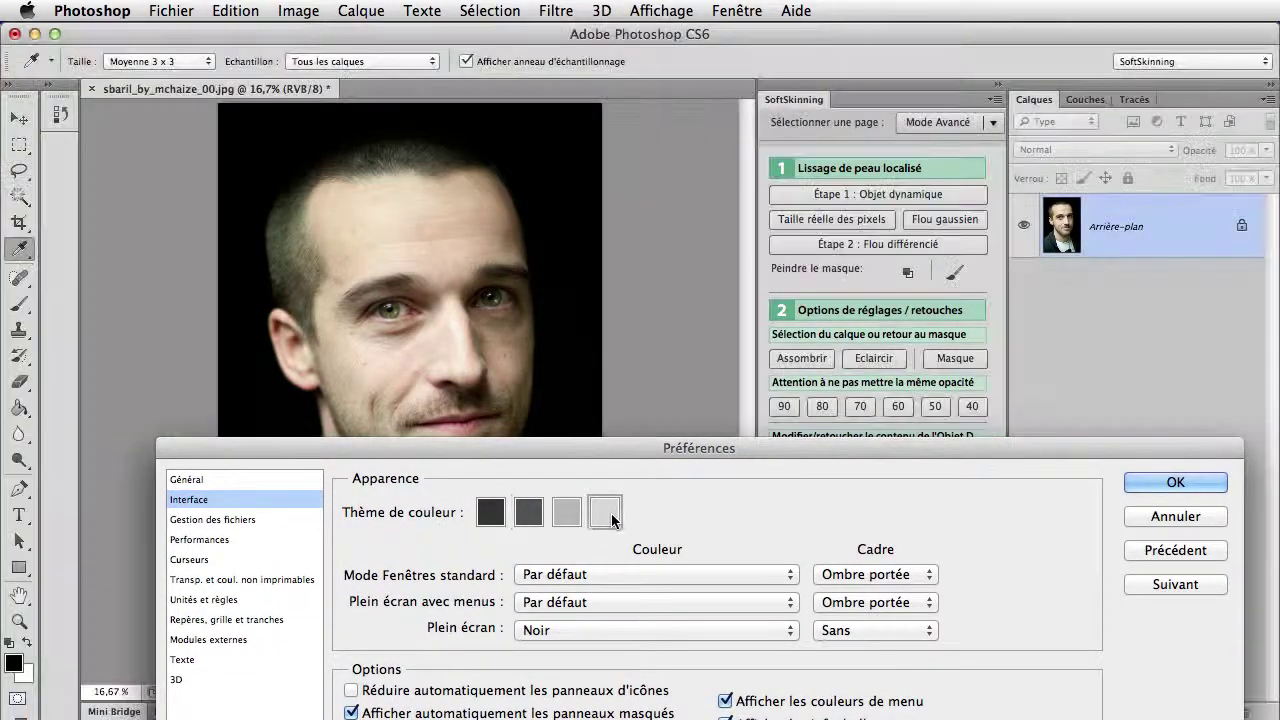
pyautogui.click(605, 512)
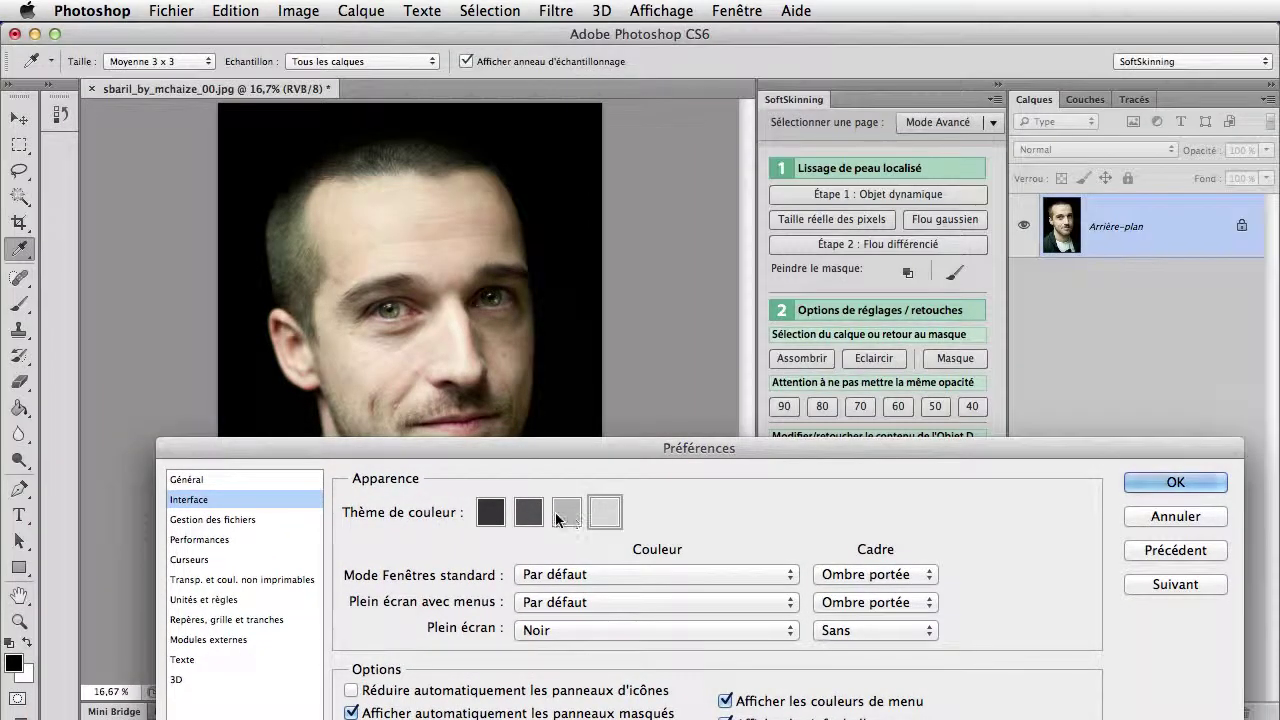
pyautogui.click(564, 514)
pyautogui.click(515, 520)
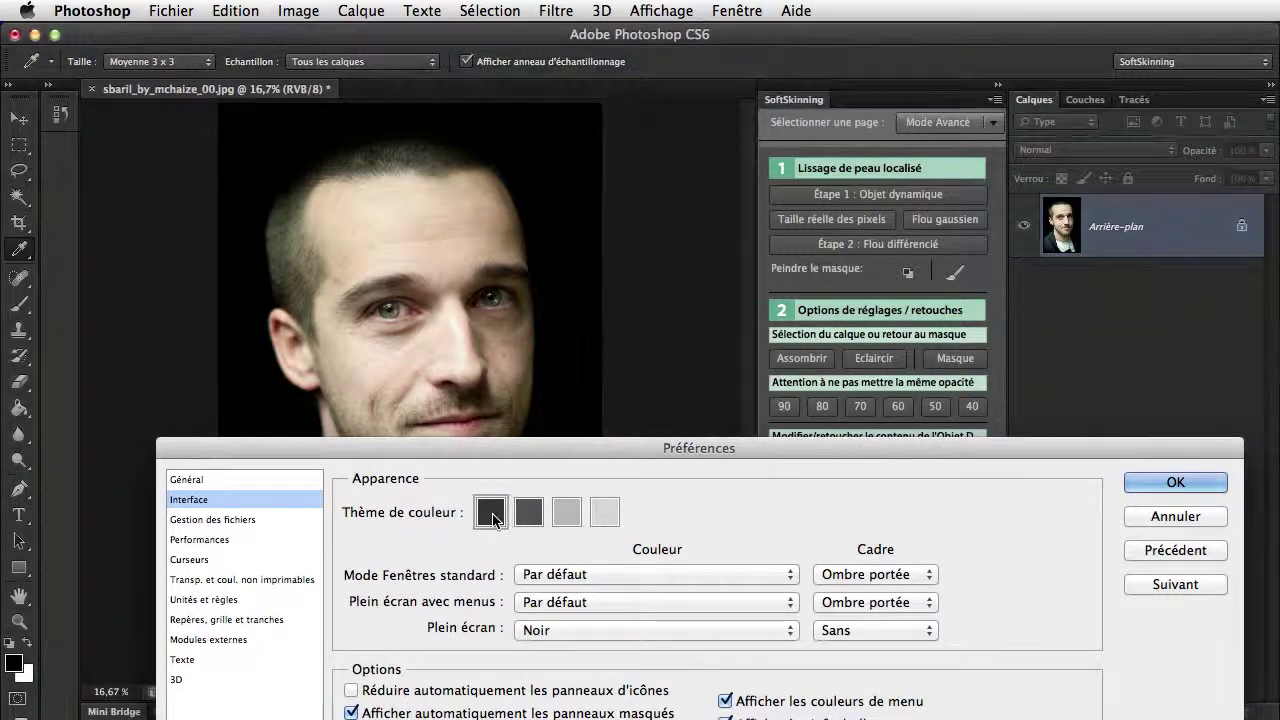
pyautogui.click(566, 514)
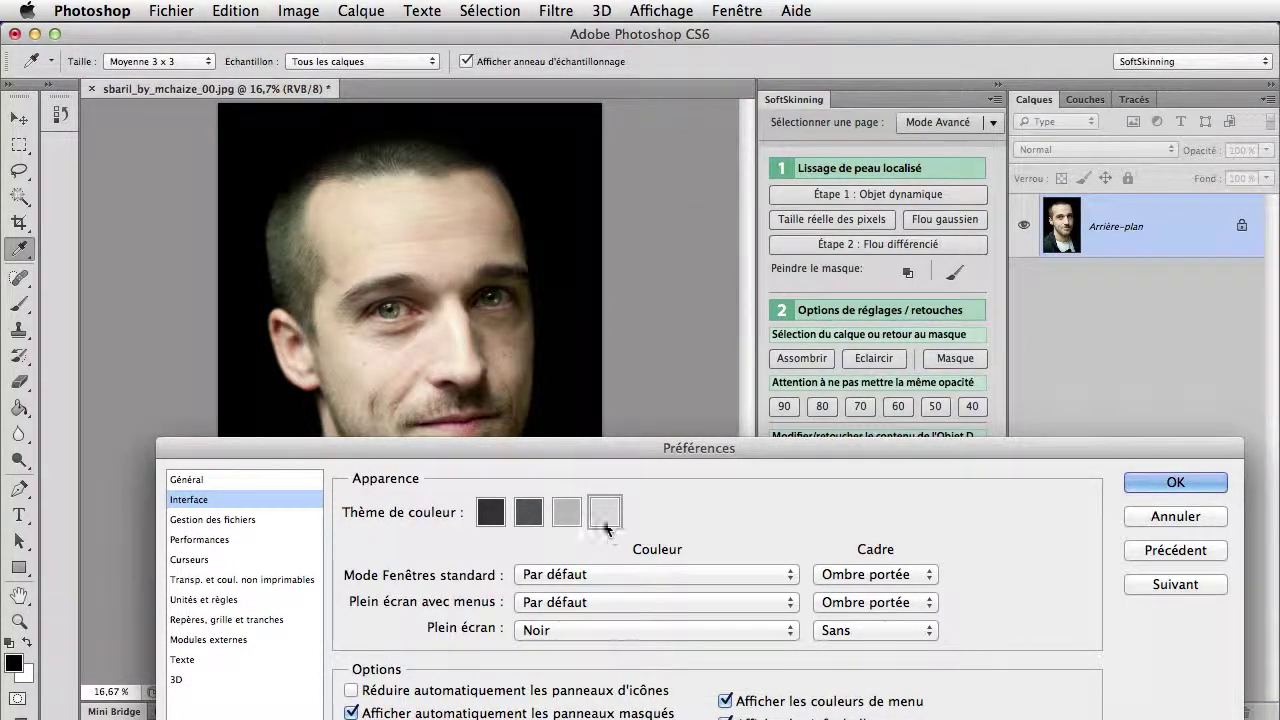
pyautogui.click(529, 516)
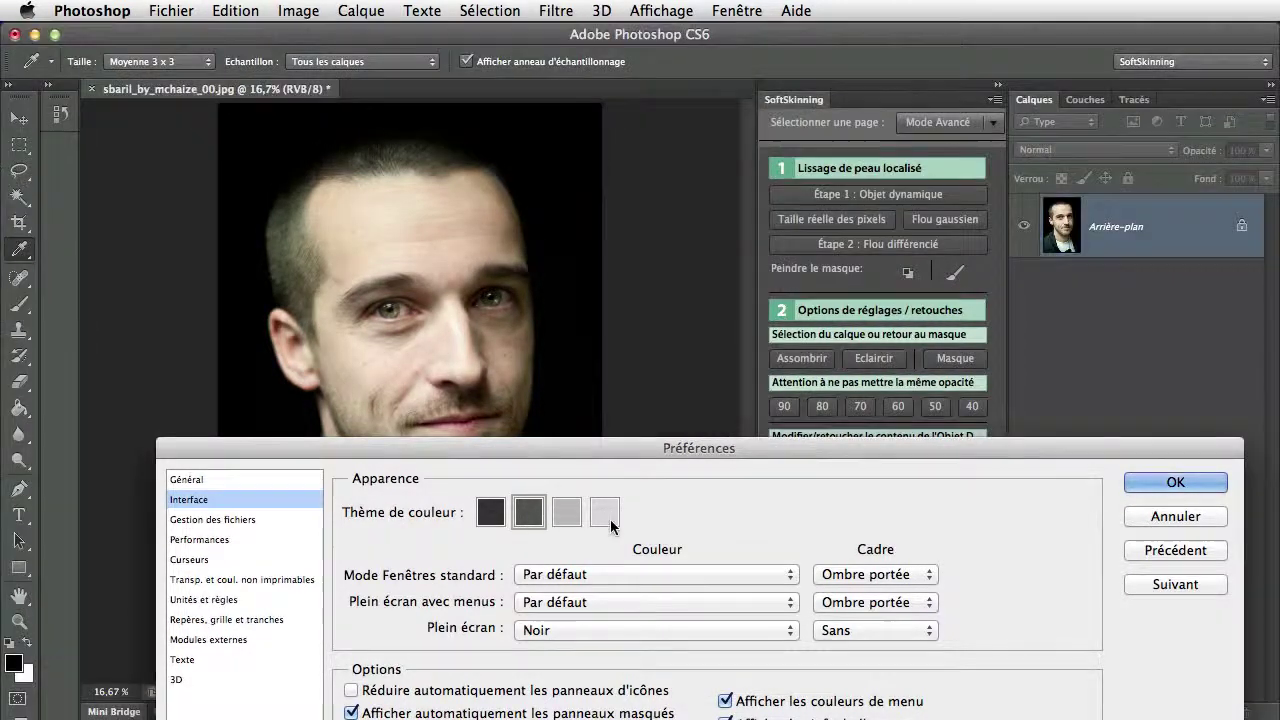
# - Confirm the medium-dark grey theme and switch the SoftSkinning panel to its Pas-à-pas page
pyautogui.click(1155, 483)
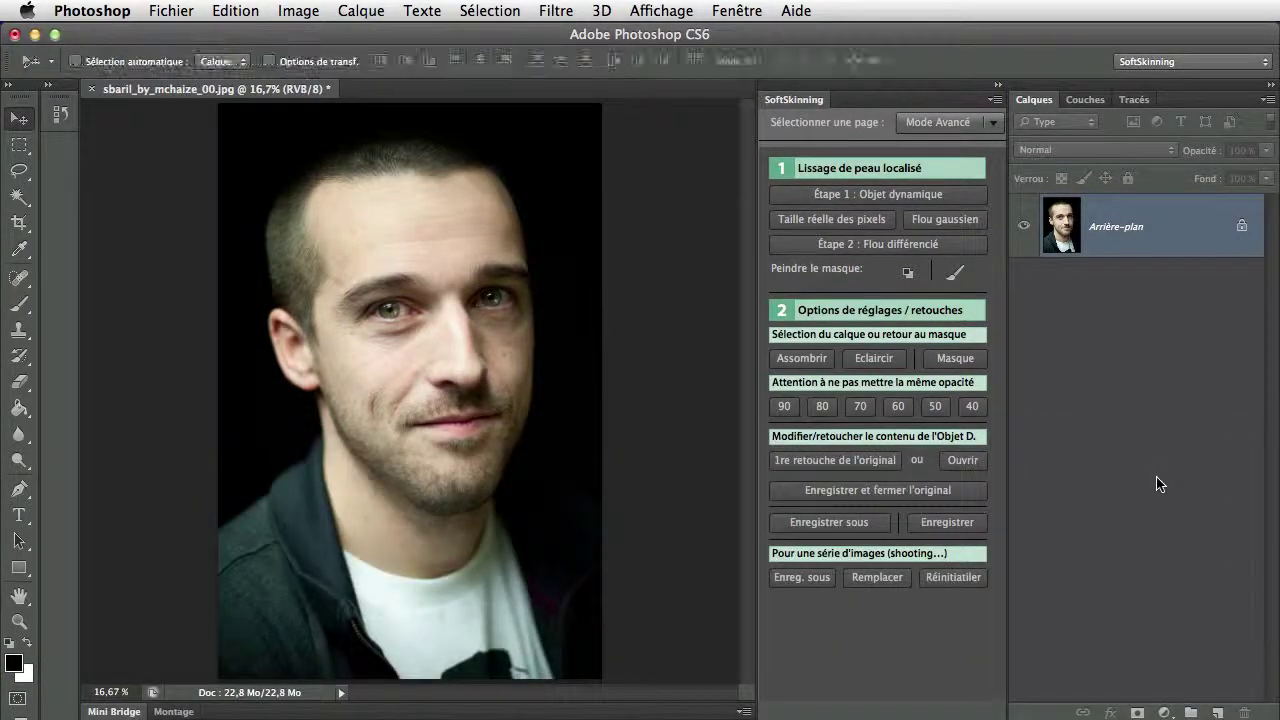
pyautogui.click(966, 122)
pyautogui.click(944, 166)
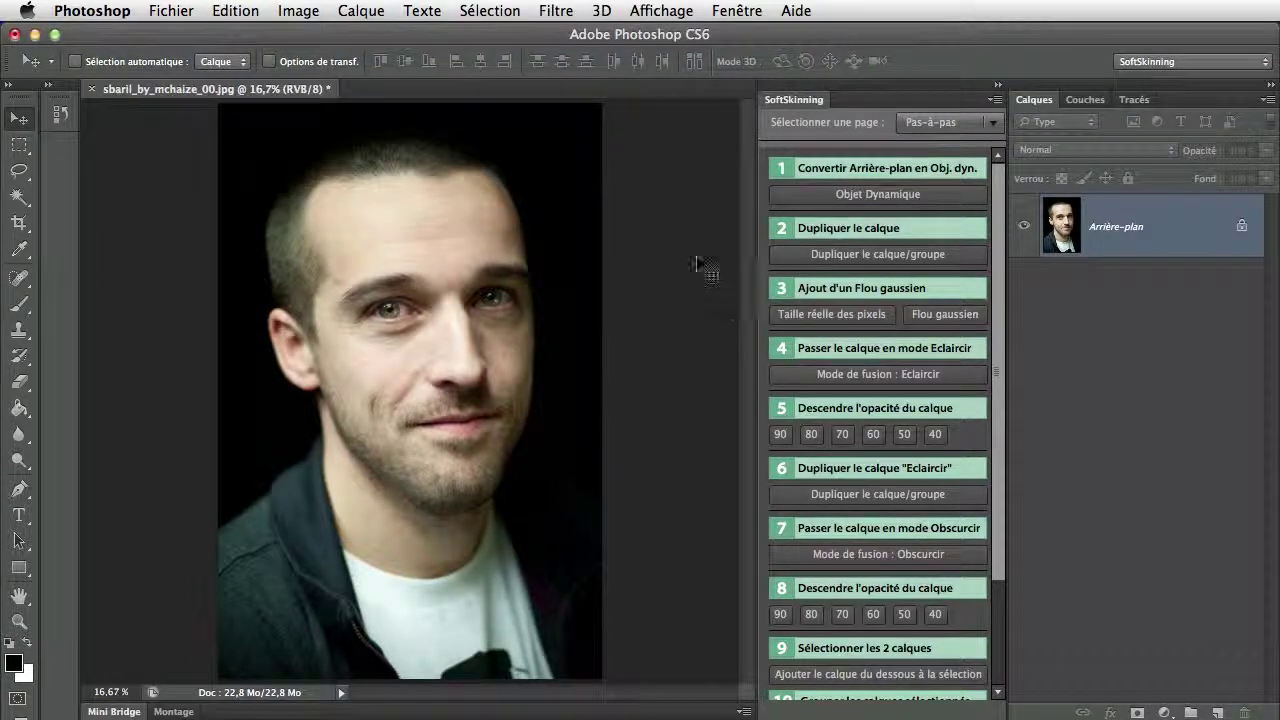
# - Browse the SoftSkinning steps through step 11, then open the page list showing Mode Avancé and Pas-à-pas
pyautogui.click(880, 195)
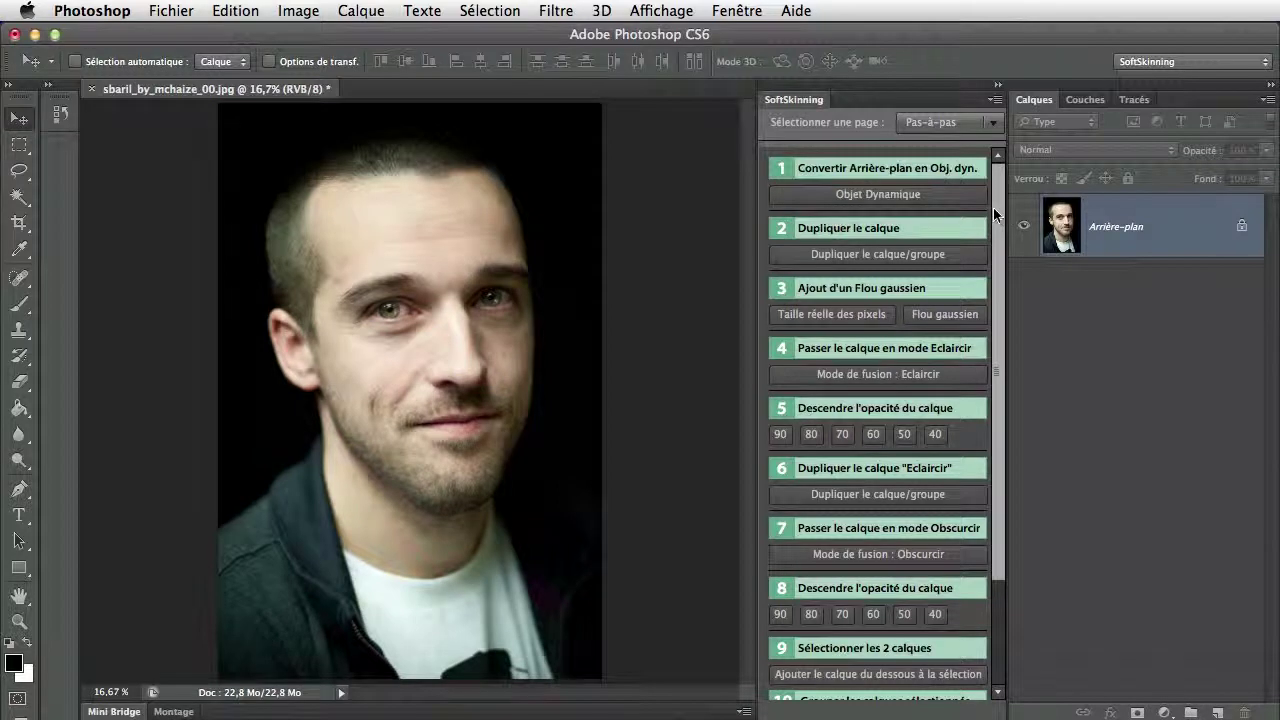
pyautogui.moveTo(993, 207); pyautogui.dragTo(1008, 216)
pyautogui.scroll(1, 995, 216)
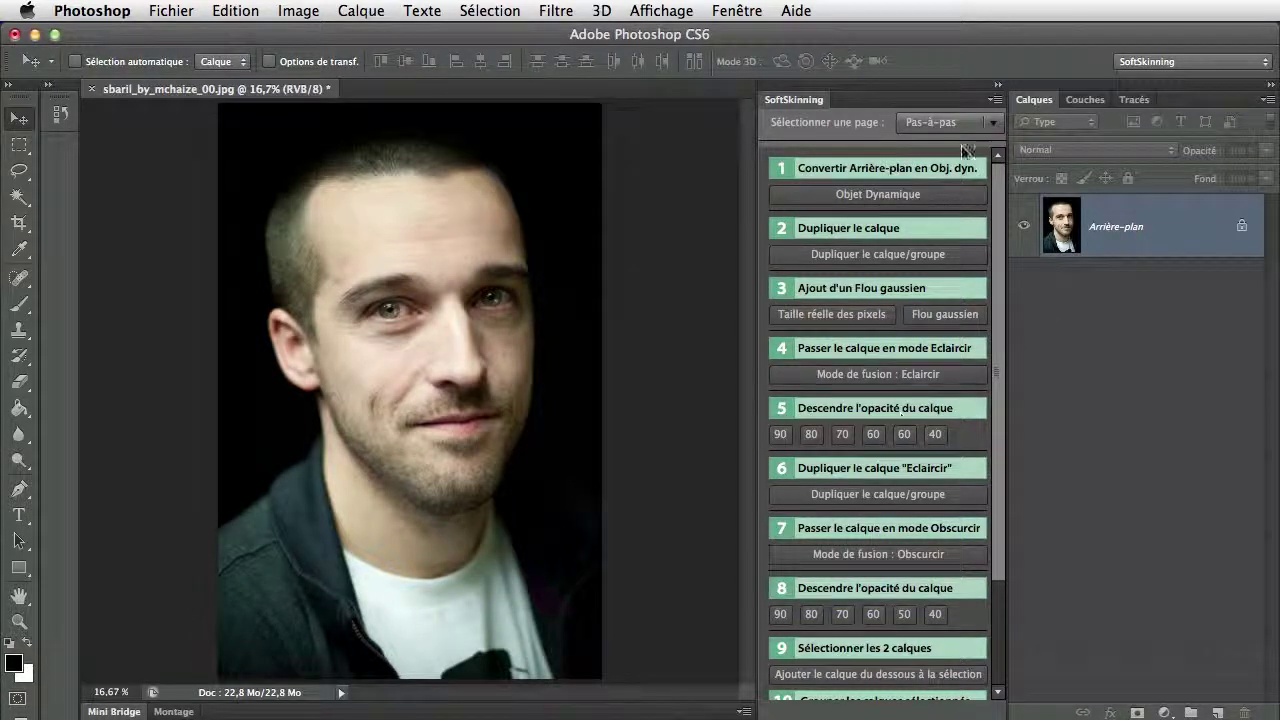
pyautogui.click(945, 122)
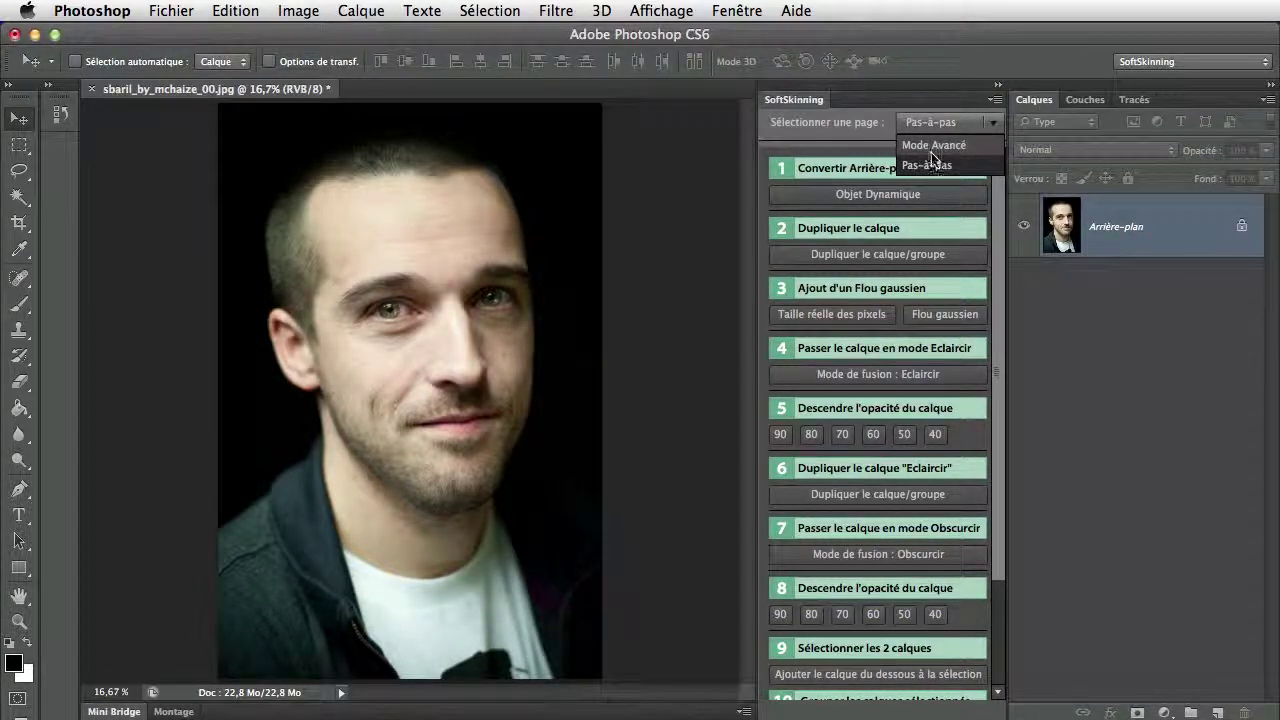
pyautogui.click(930, 165)
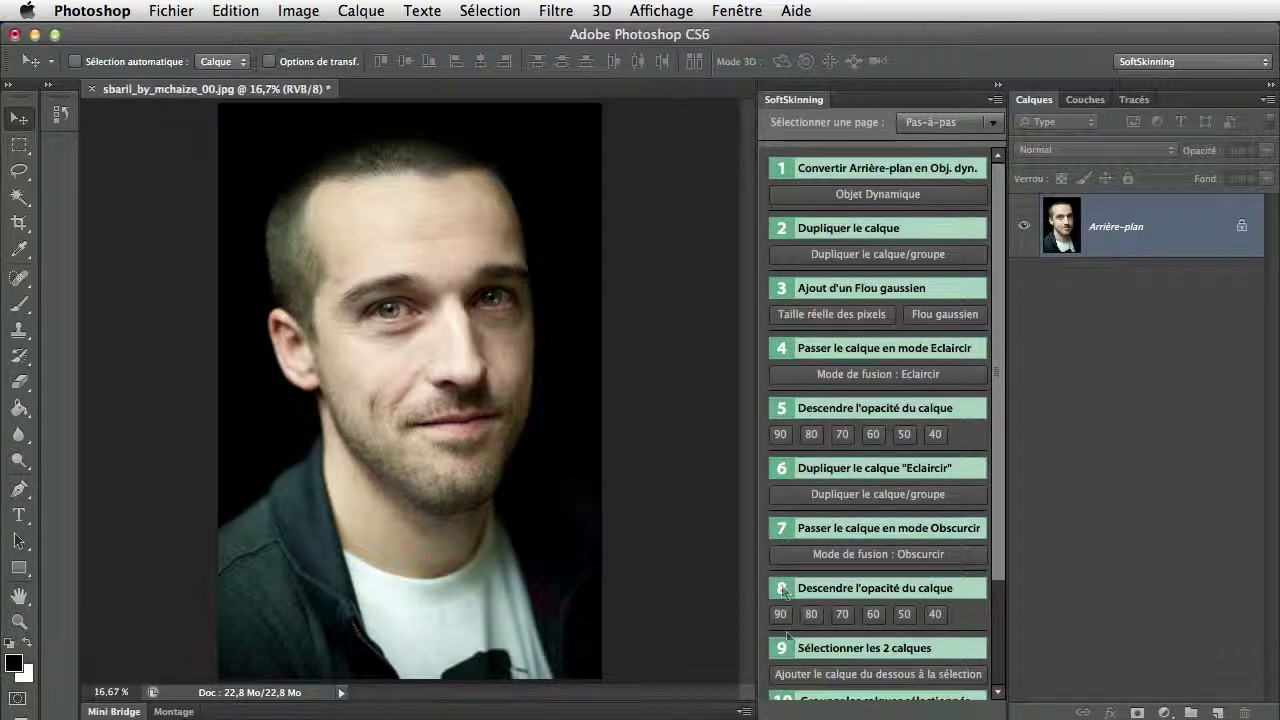
pyautogui.moveTo(1004, 537)
pyautogui.mouseDown()
pyautogui.moveTo(997, 609)
pyautogui.moveTo(1001, 414)
pyautogui.mouseUp()
pyautogui.click(968, 124)
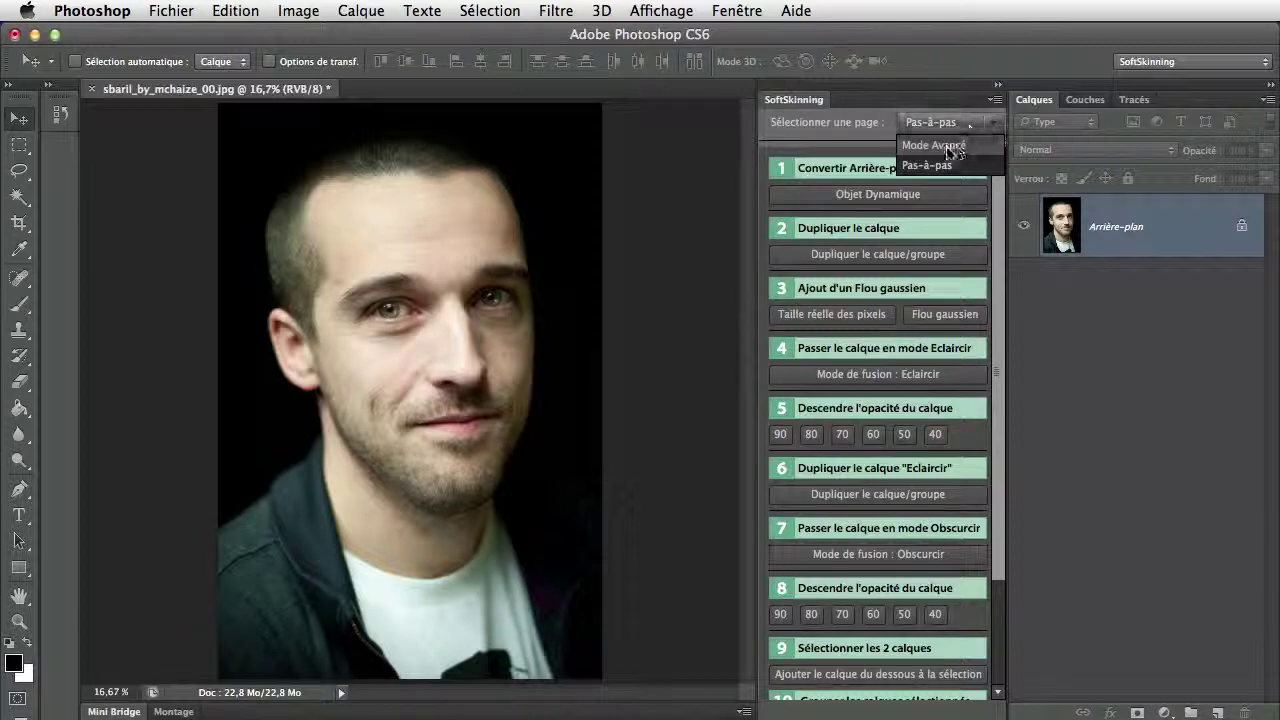
# - In Mode Avancé, convert the portrait into Original and Lighten smart objects at actual pixel size
pyautogui.click(960, 142)
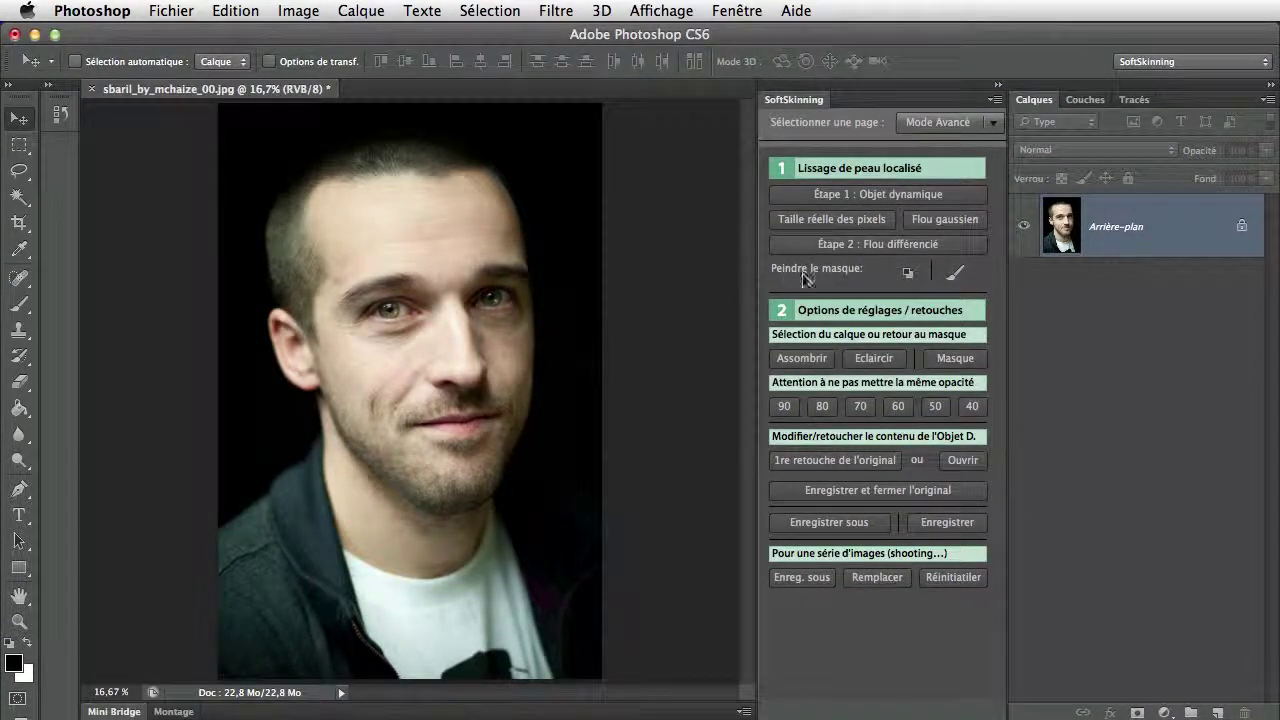
pyautogui.click(910, 196)
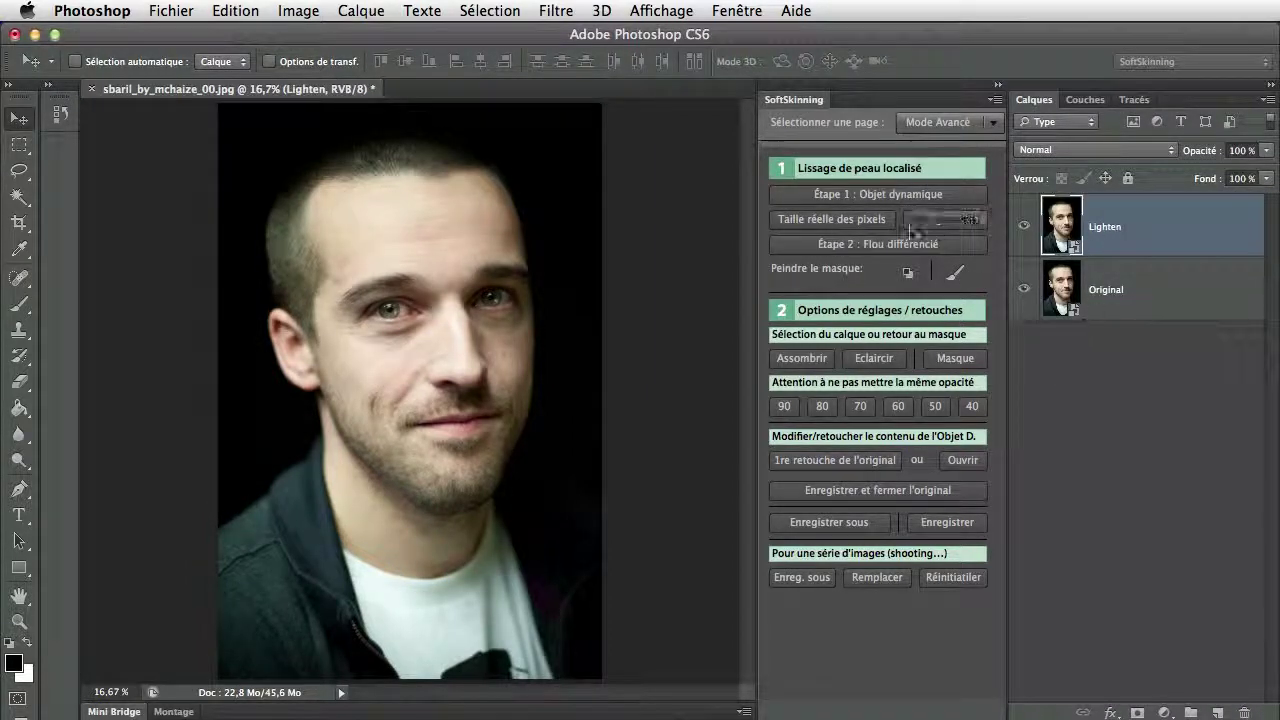
pyautogui.click(878, 222)
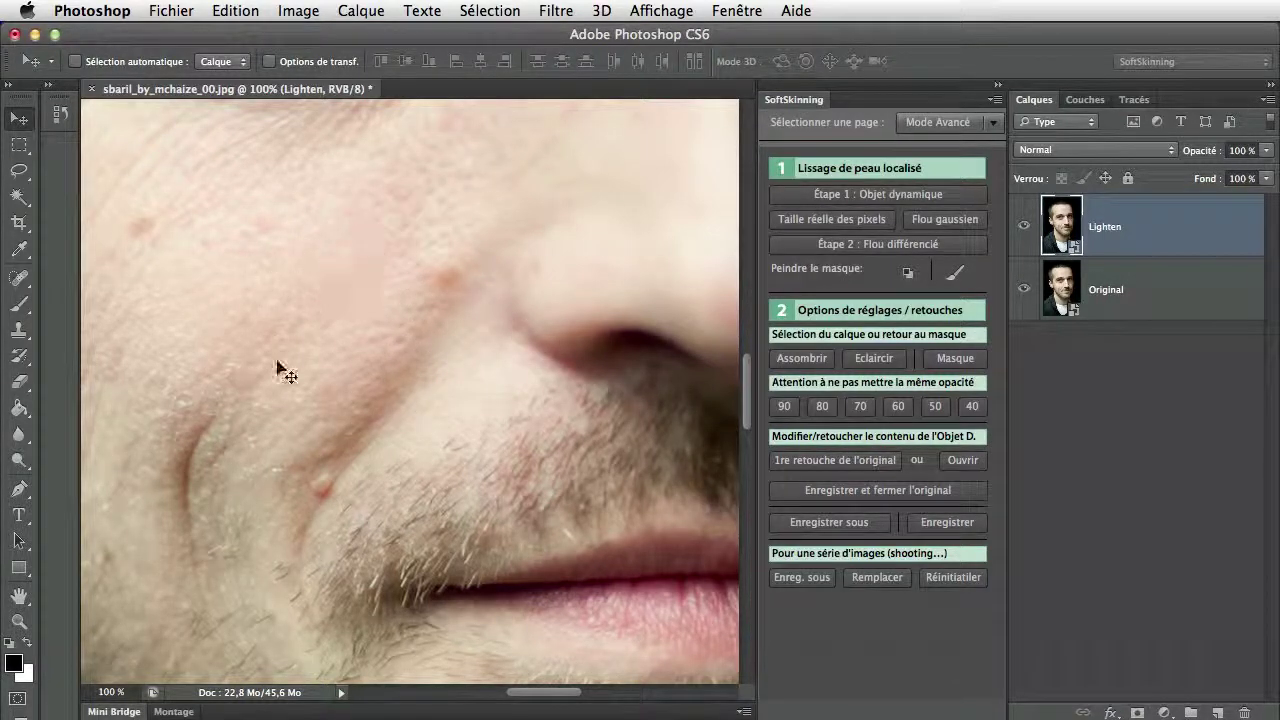
# - Apply a 7,0-pixel Gaussian blur to the Lighten layer, then build the masked Soften group
pyautogui.click(930, 224)
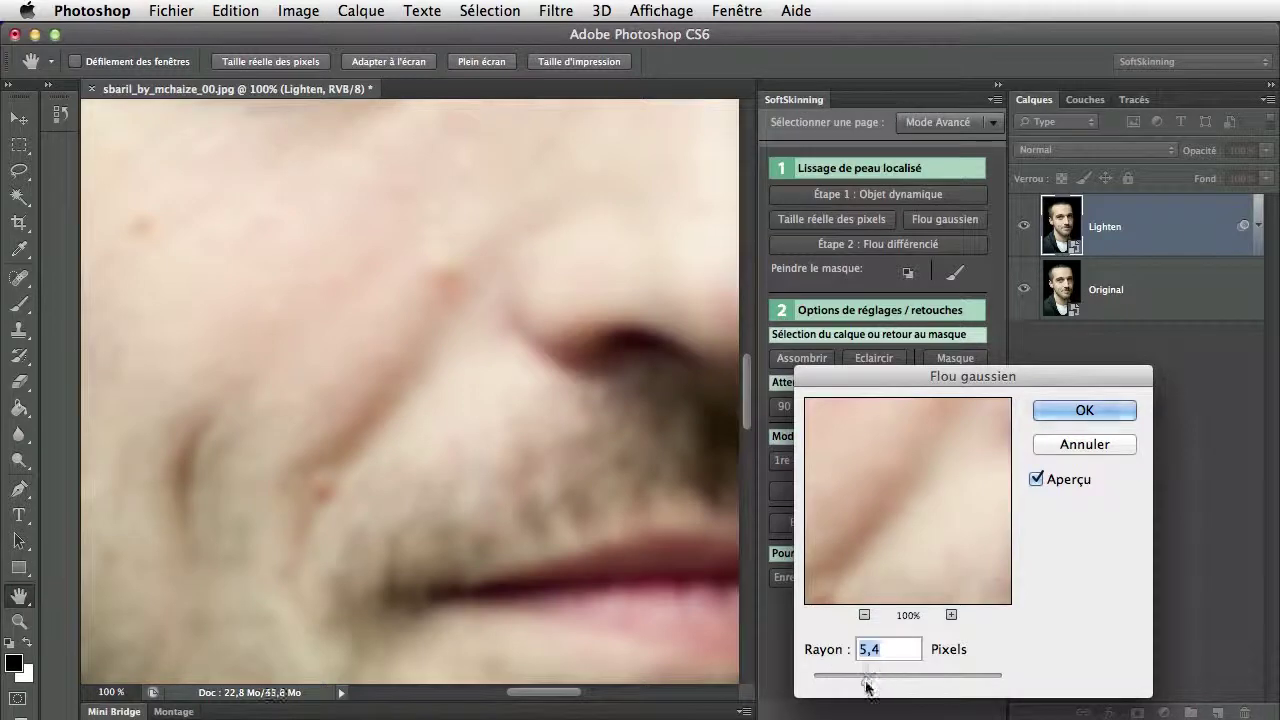
pyautogui.moveTo(866, 681); pyautogui.dragTo(874, 681)
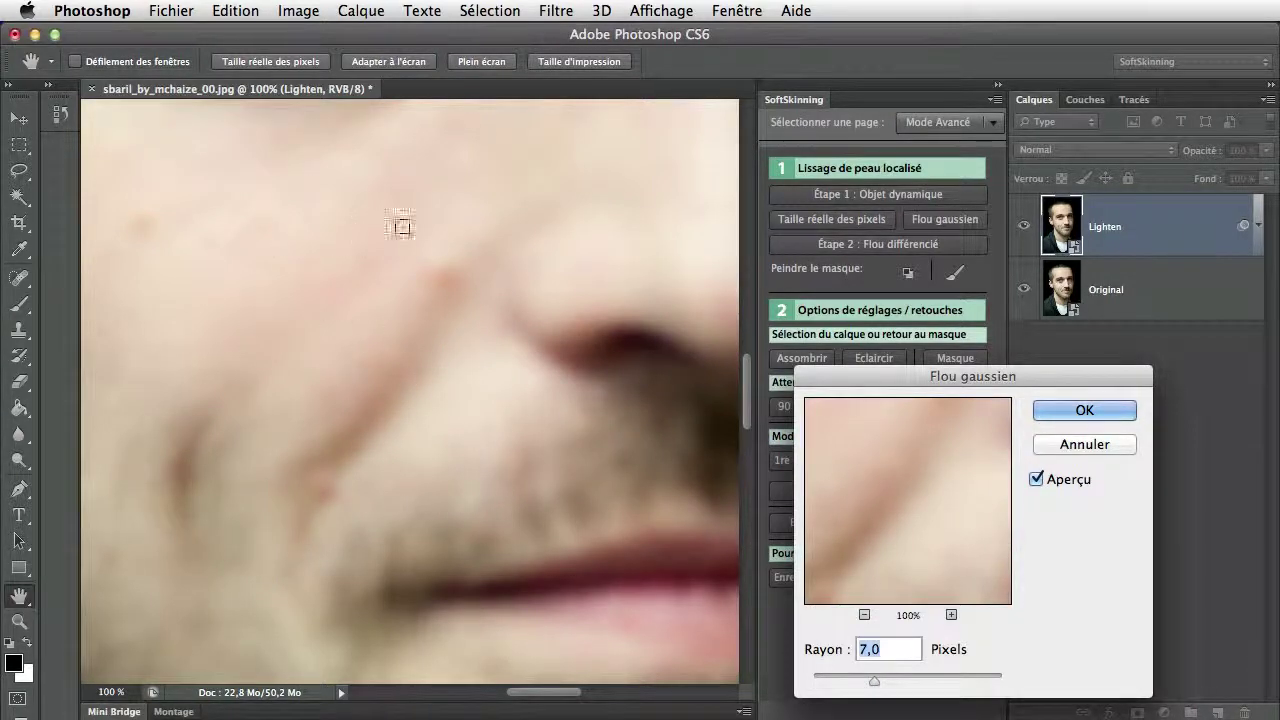
pyautogui.click(1098, 410)
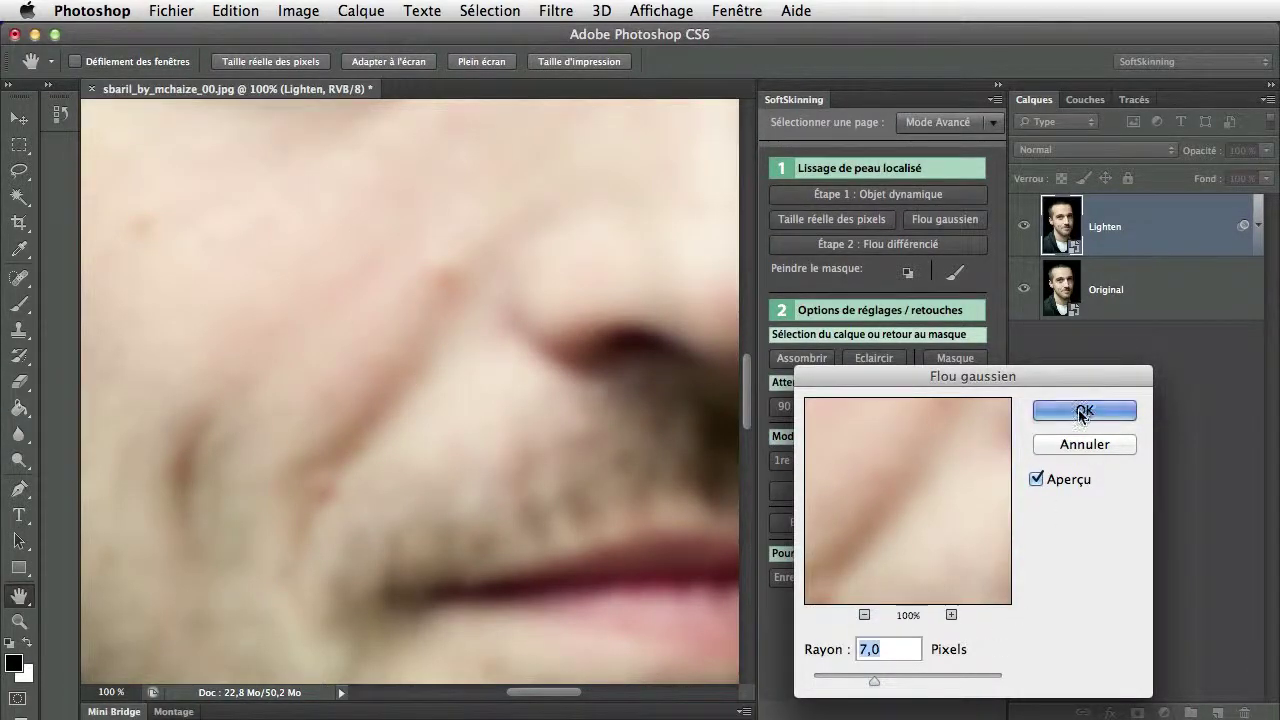
pyautogui.click(908, 274)
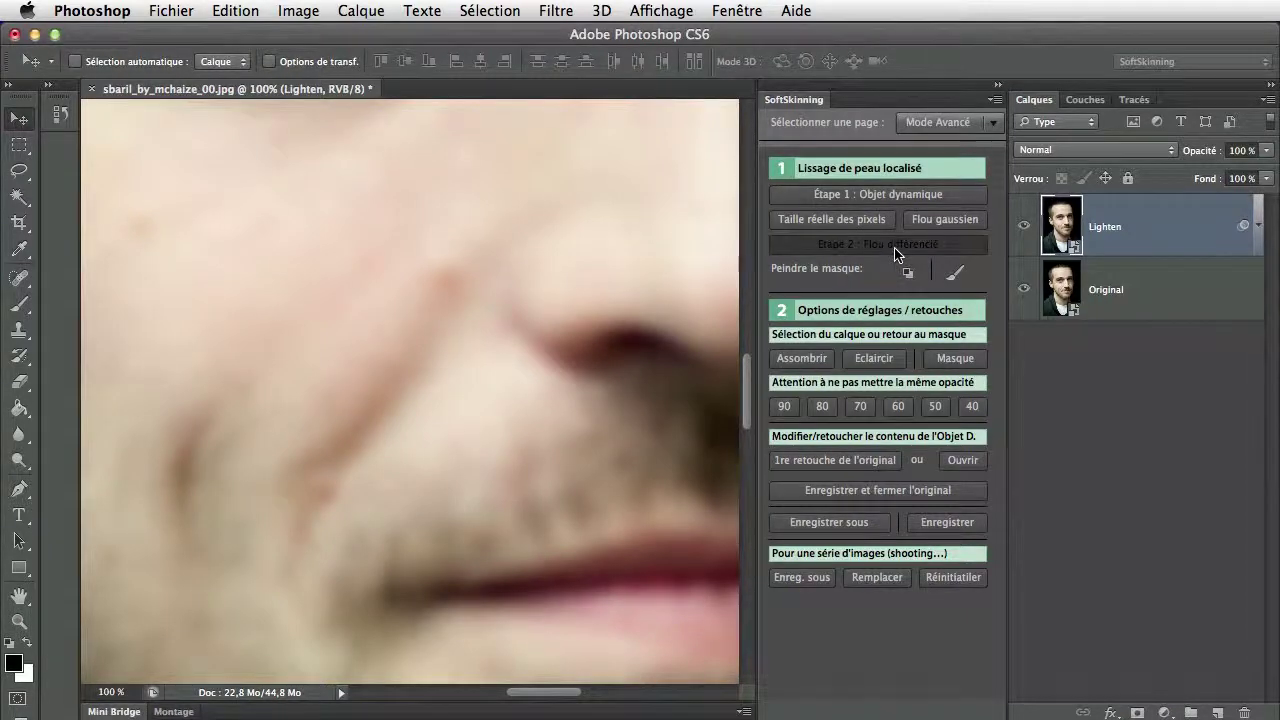
# - Expand the Soften group to show its Darken and Lighten layers, then select its black mask
pyautogui.click(1048, 227)
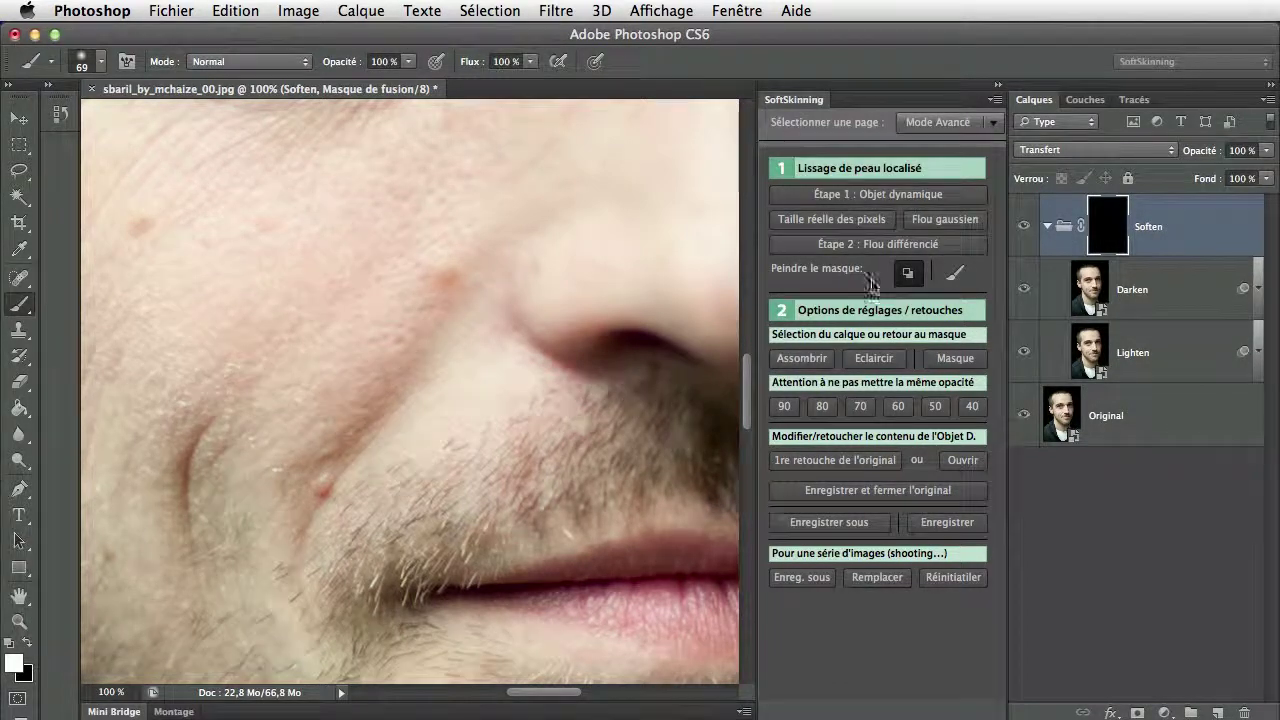
pyautogui.click(961, 278)
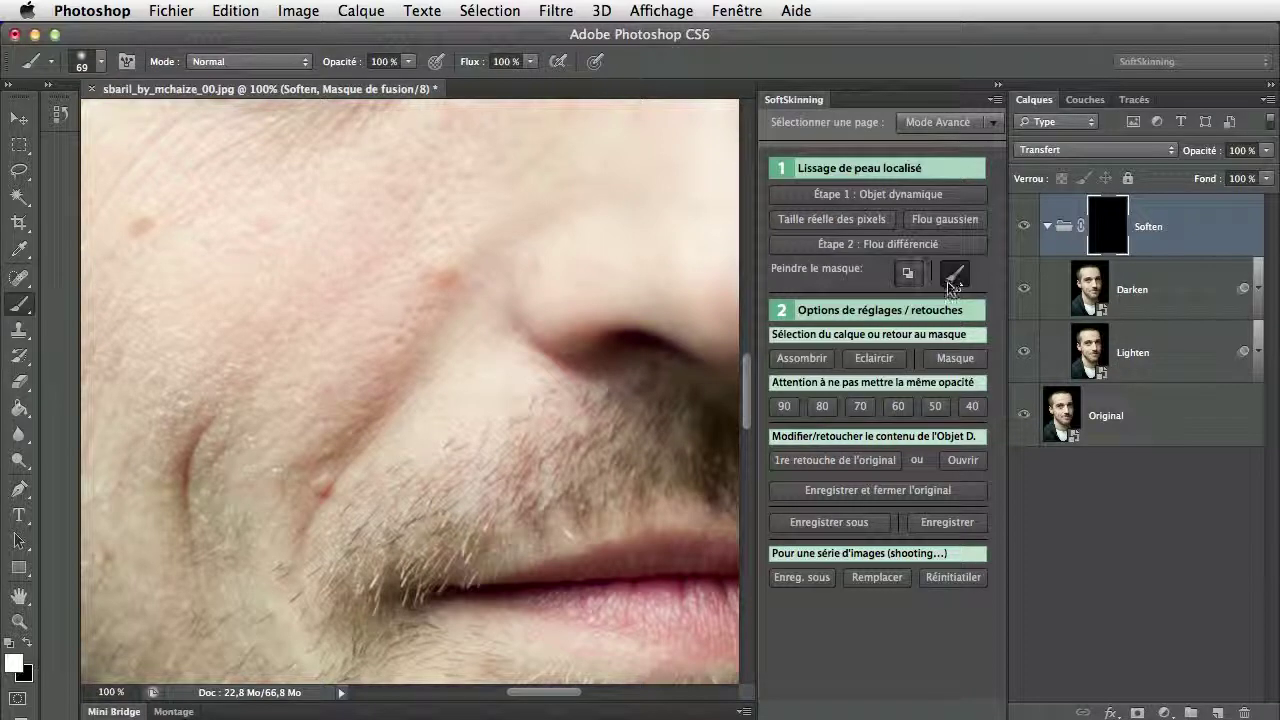
# - Paint white on the Soften mask over the cheek beside the nose to reveal smoothing
pyautogui.moveTo(323, 286)
pyautogui.mouseDown()
pyautogui.moveTo(357, 286)
pyautogui.moveTo(351, 386)
pyautogui.moveTo(300, 289)
pyautogui.moveTo(277, 200)
pyautogui.moveTo(508, 186)
pyautogui.moveTo(434, 180)
pyautogui.moveTo(172, 412)
pyautogui.moveTo(166, 266)
pyautogui.moveTo(109, 357)
pyautogui.moveTo(200, 177)
pyautogui.moveTo(254, 440)
pyautogui.mouseUp()
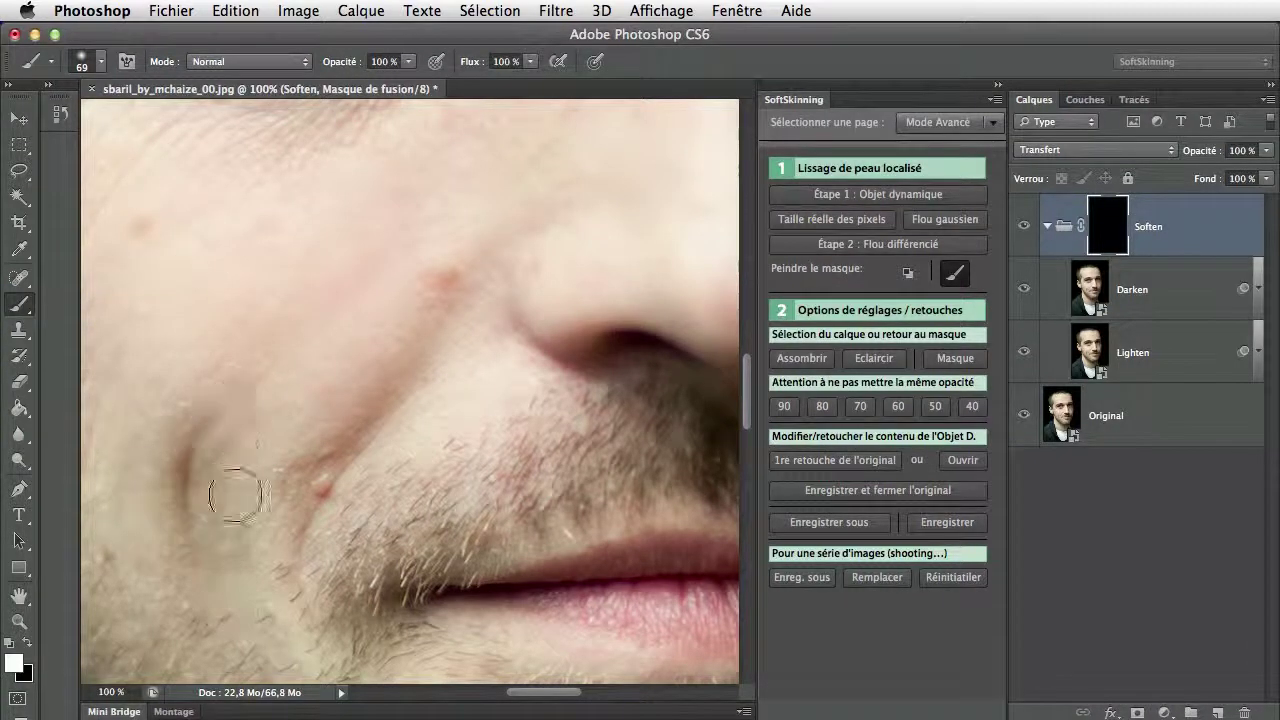
pyautogui.click(352, 260)
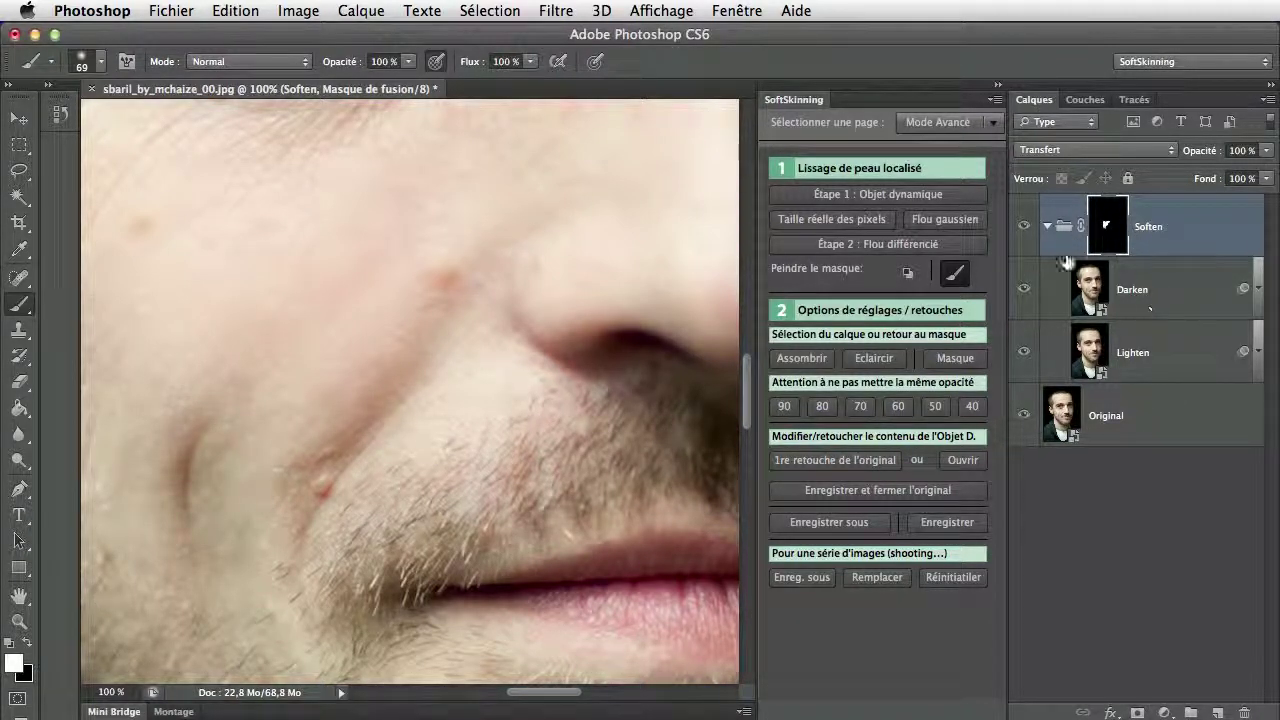
# - Switch the SoftSkinning panel to Pas-à-pas and back to Mode Avancé
pyautogui.click(968, 131)
pyautogui.click(950, 163)
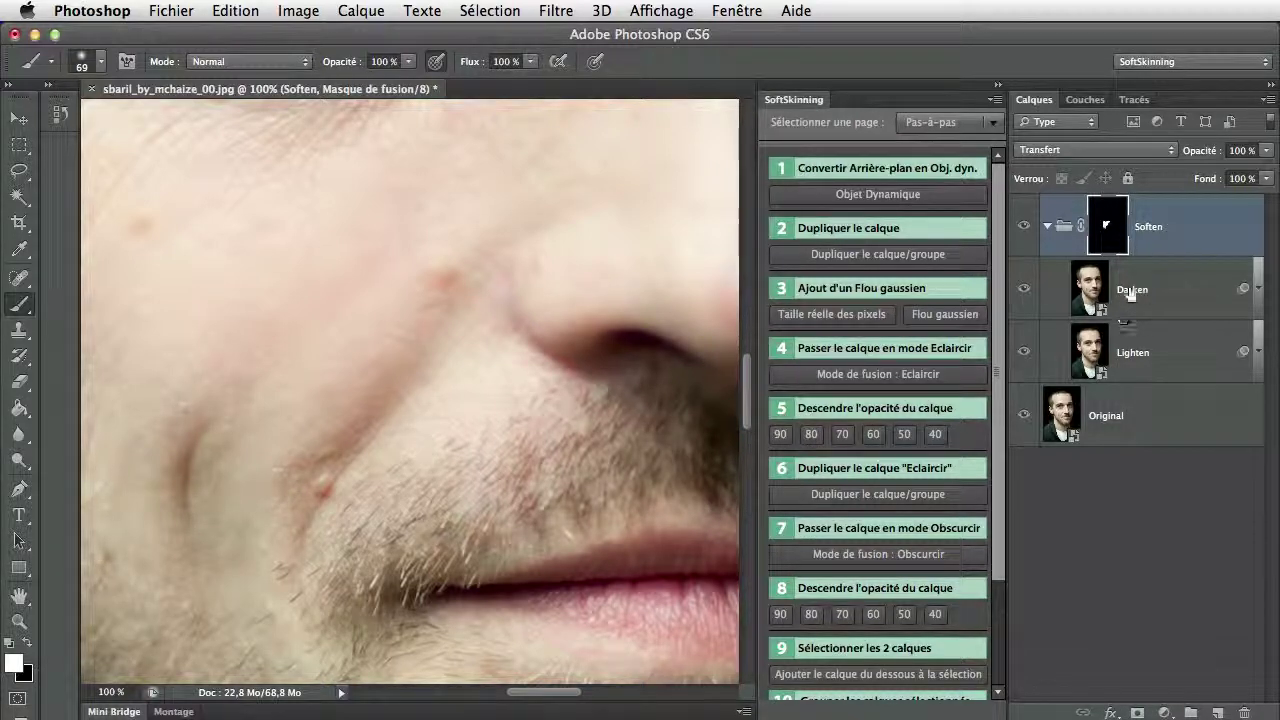
pyautogui.click(952, 122)
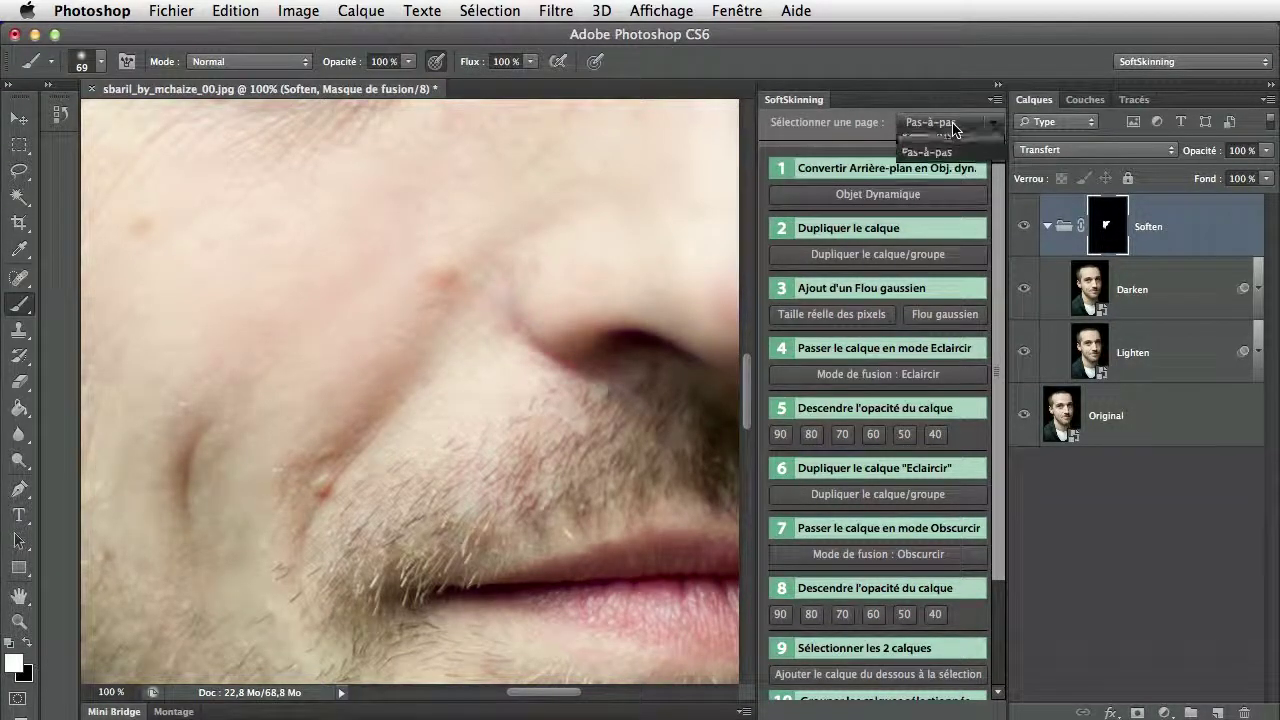
pyautogui.click(934, 145)
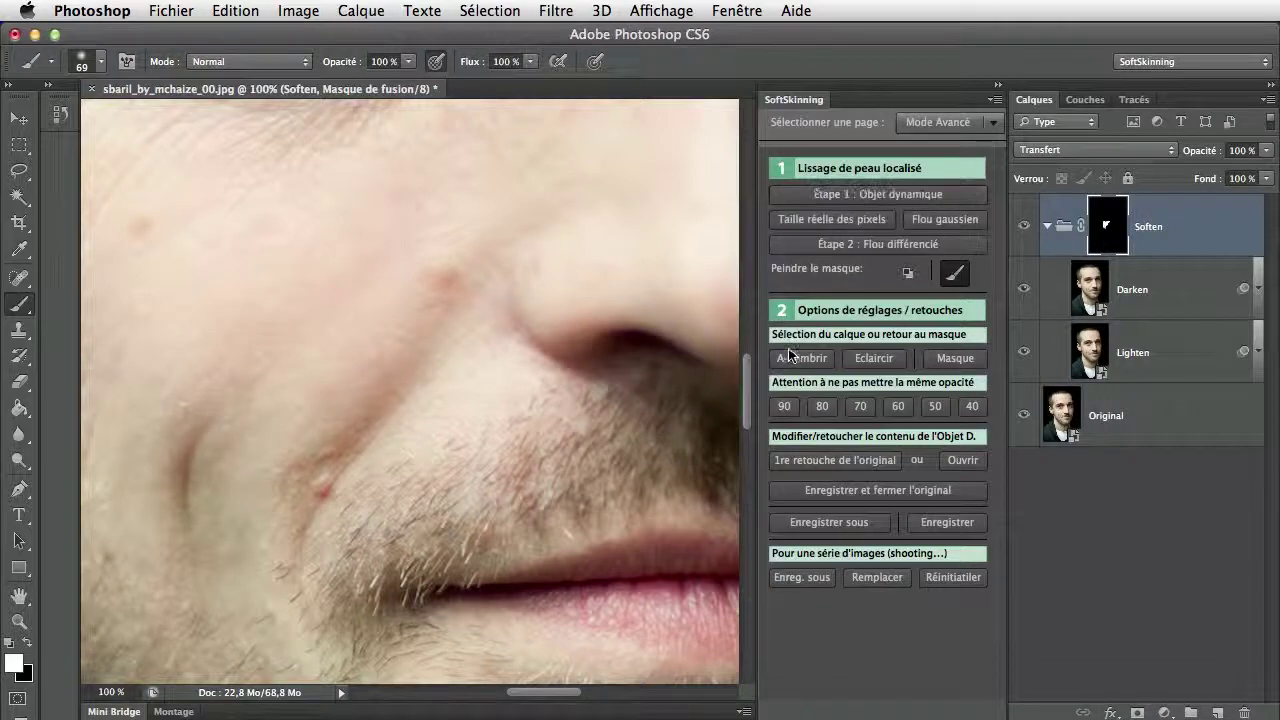
# - Set Darken to 50% and Lighten to 70% opacity, then reselect the Soften mask
pyautogui.click(845, 359)
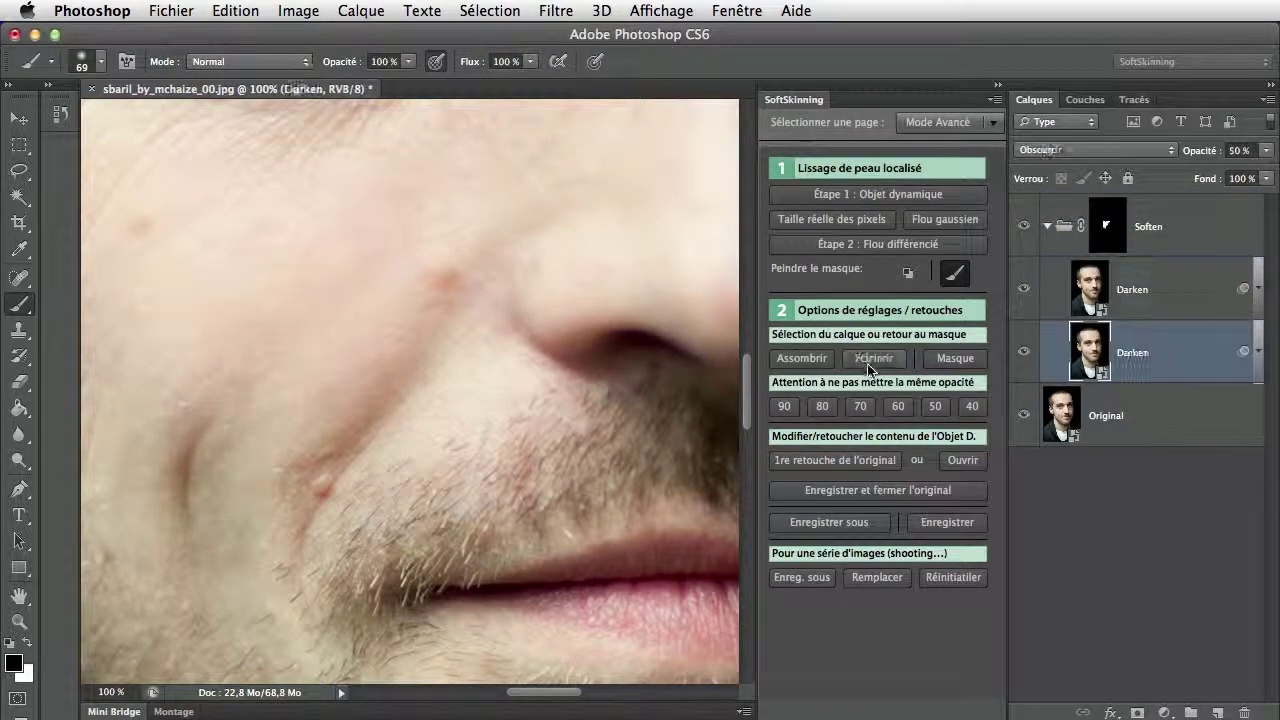
pyautogui.click(803, 360)
pyautogui.click(872, 360)
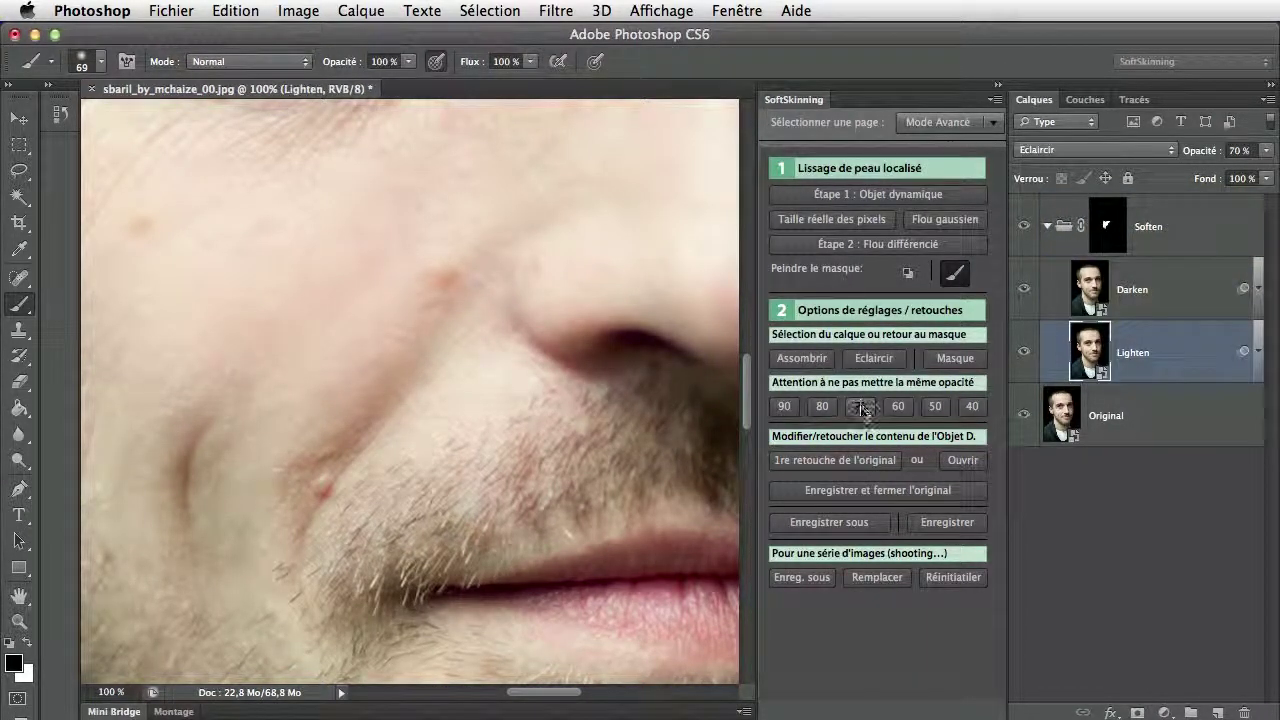
pyautogui.click(910, 407)
pyautogui.click(886, 414)
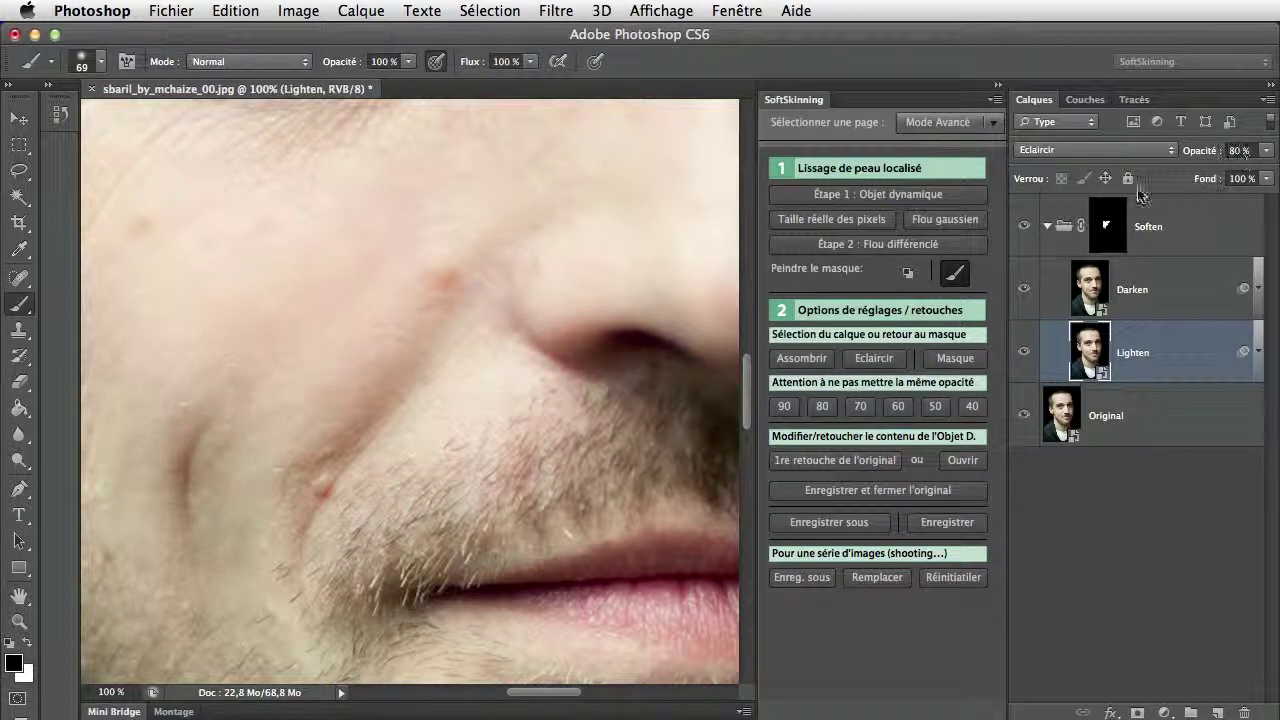
pyautogui.click(860, 408)
pyautogui.click(930, 358)
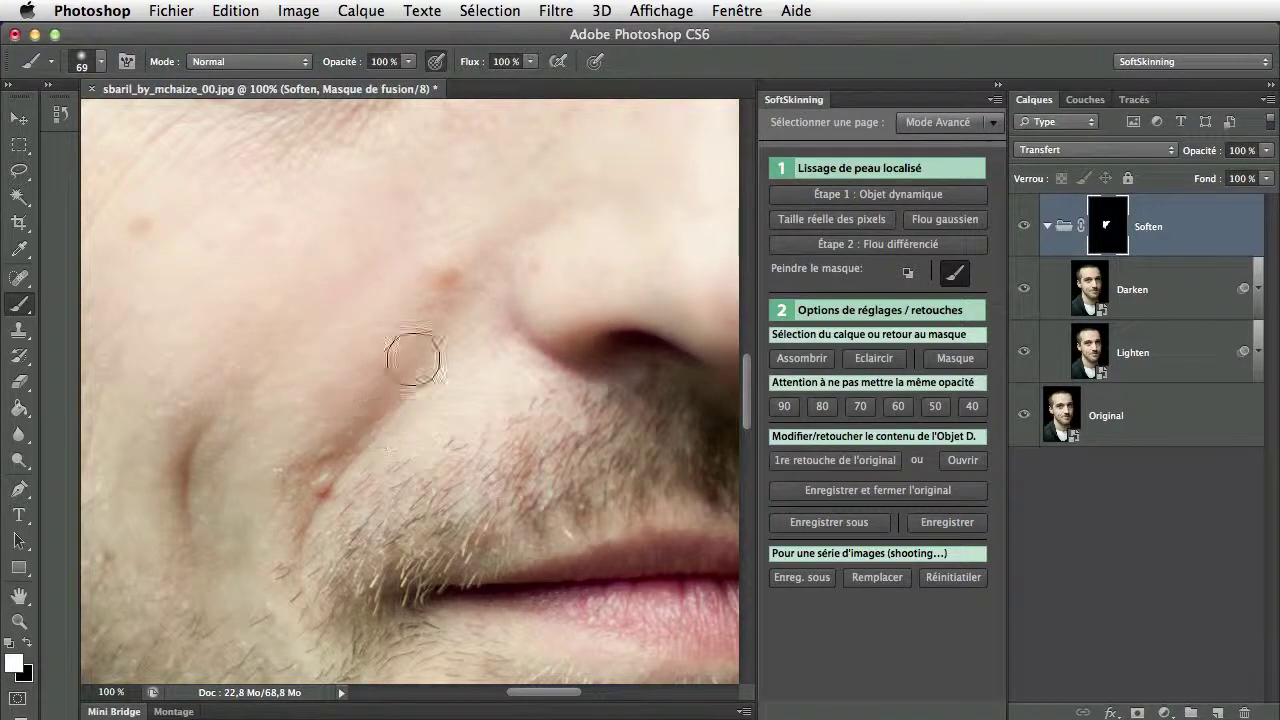
pyautogui.moveTo(160, 225); pyautogui.dragTo(125, 210)
pyautogui.hotkey('ctrl', 'z')
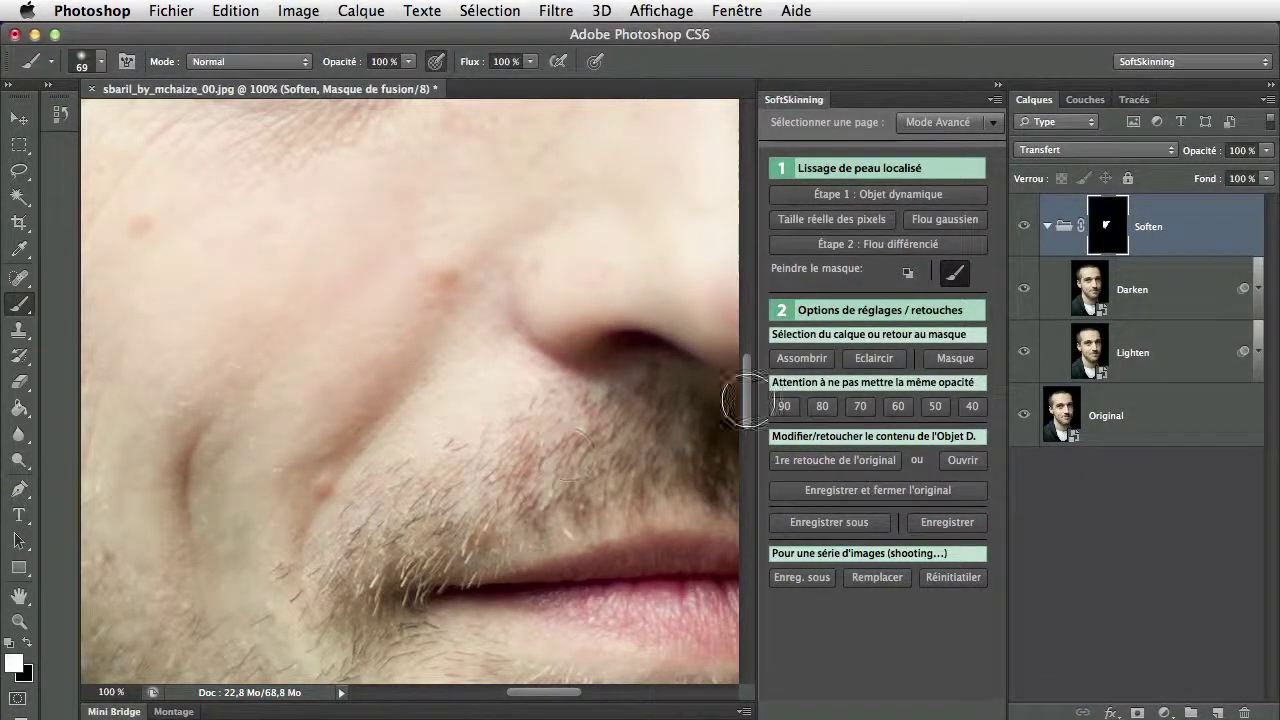
pyautogui.click(870, 196)
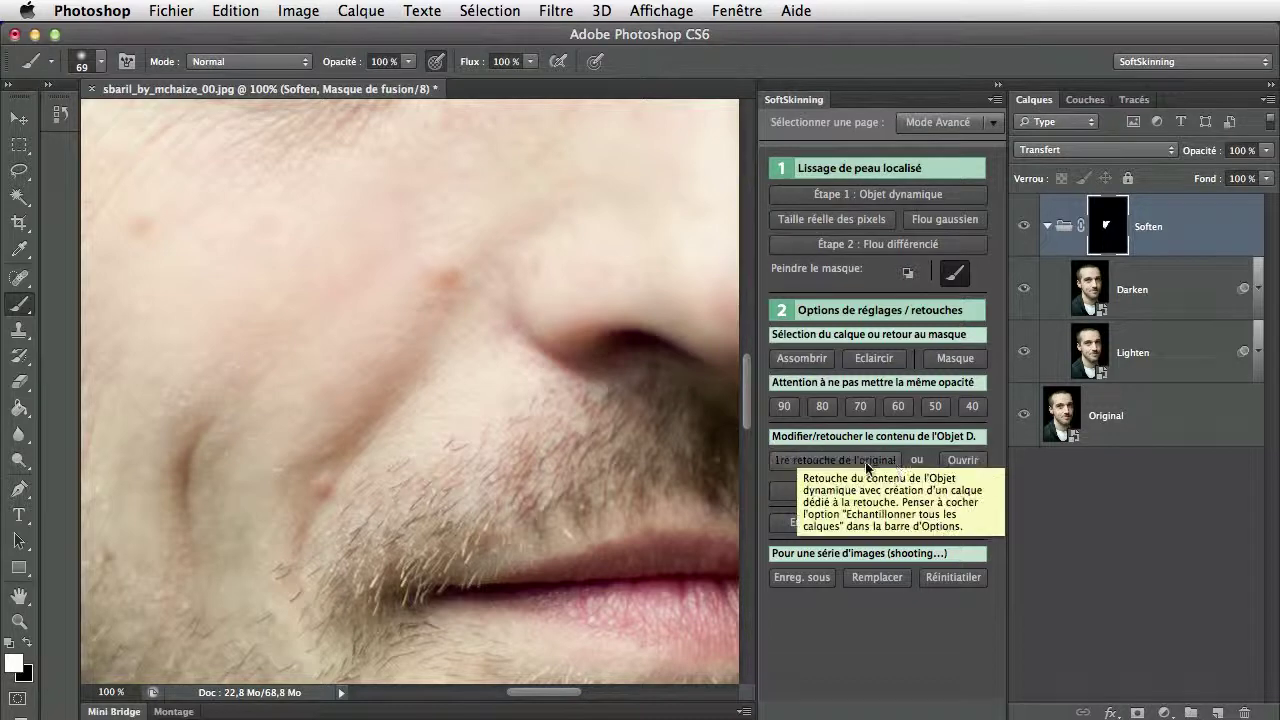
# - Open the original on a Retouch layer and heal the spots by the nose, upper-left cheek, and the mole
pyautogui.click(866, 462)
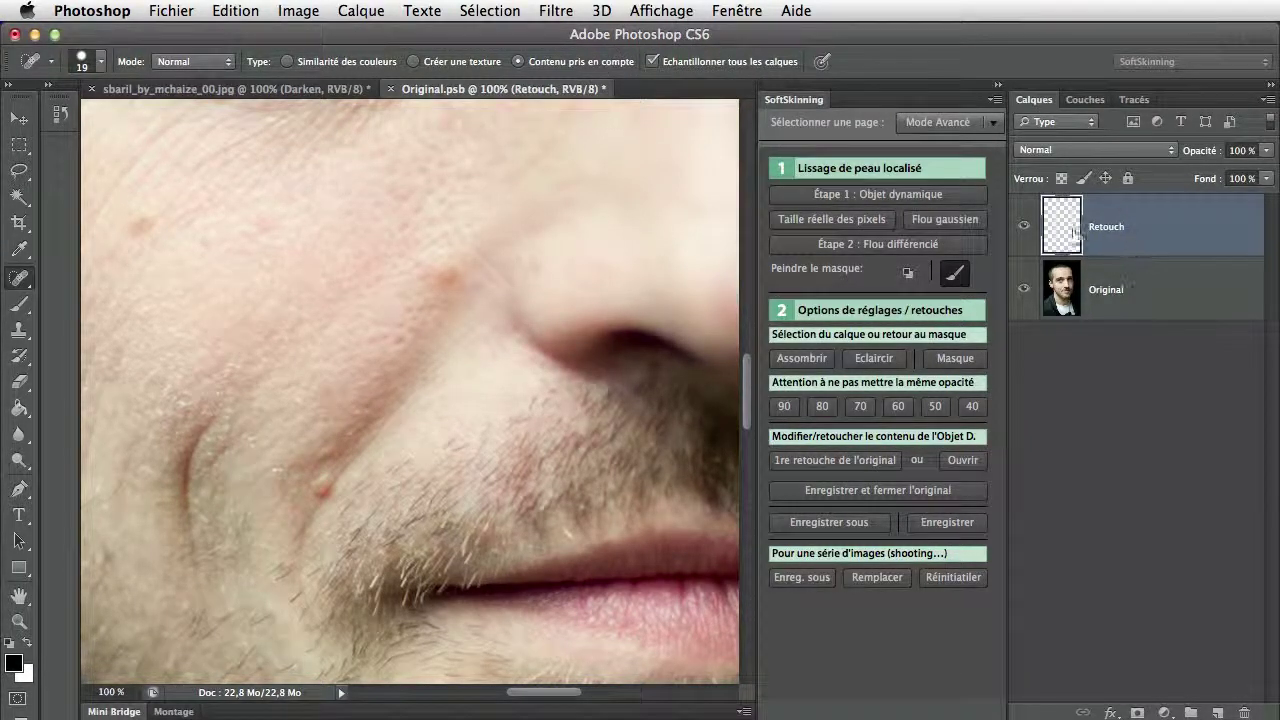
pyautogui.moveTo(455, 276); pyautogui.dragTo(424, 288)
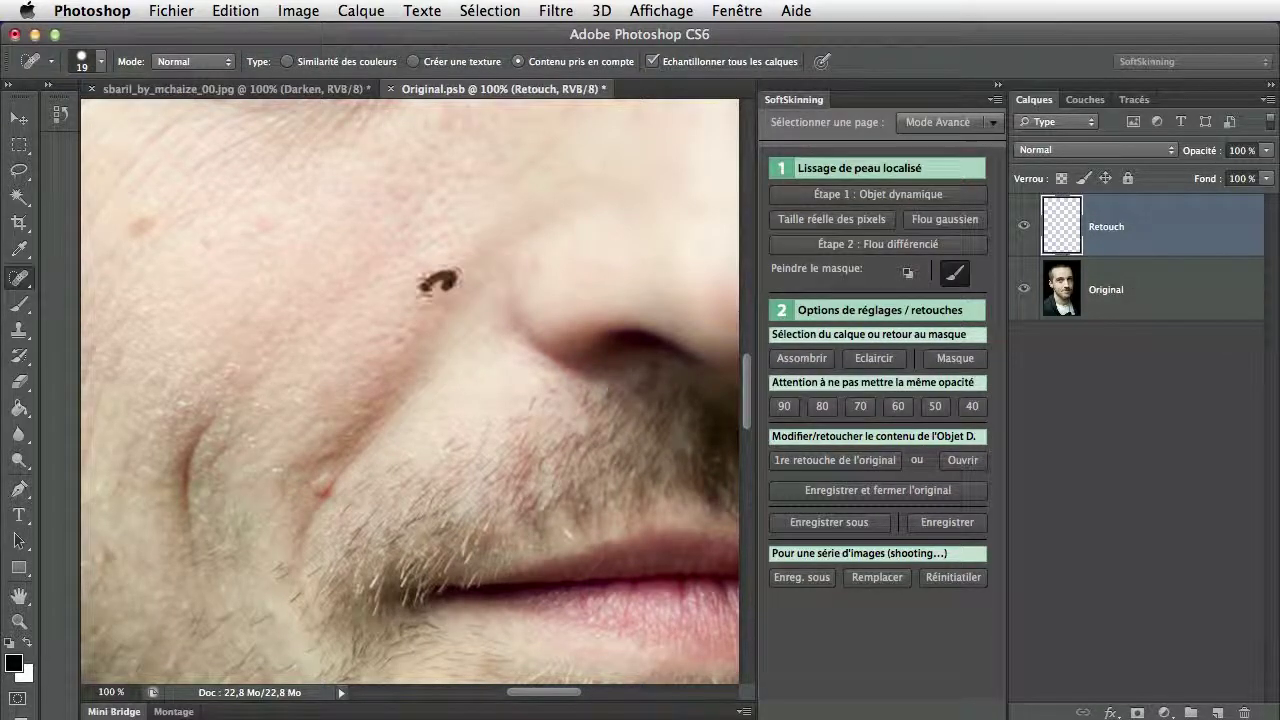
pyautogui.moveTo(149, 223); pyautogui.dragTo(128, 228)
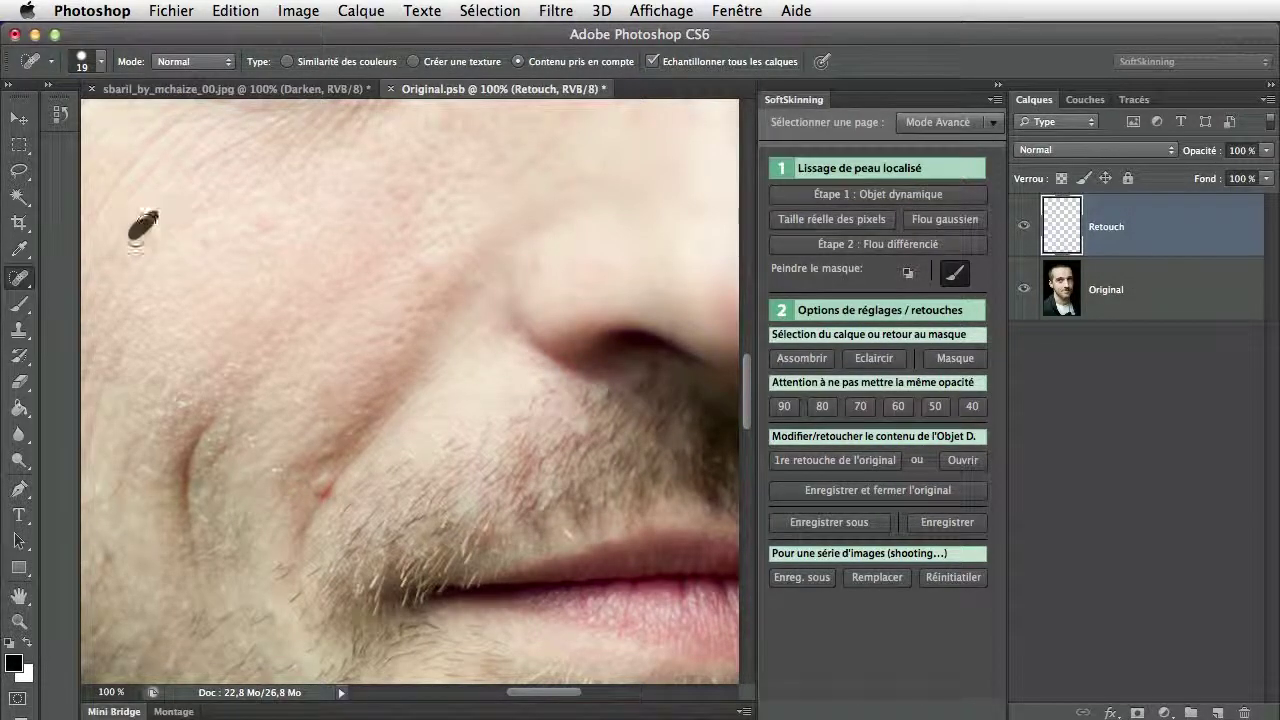
pyautogui.moveTo(321, 487); pyautogui.dragTo(324, 460)
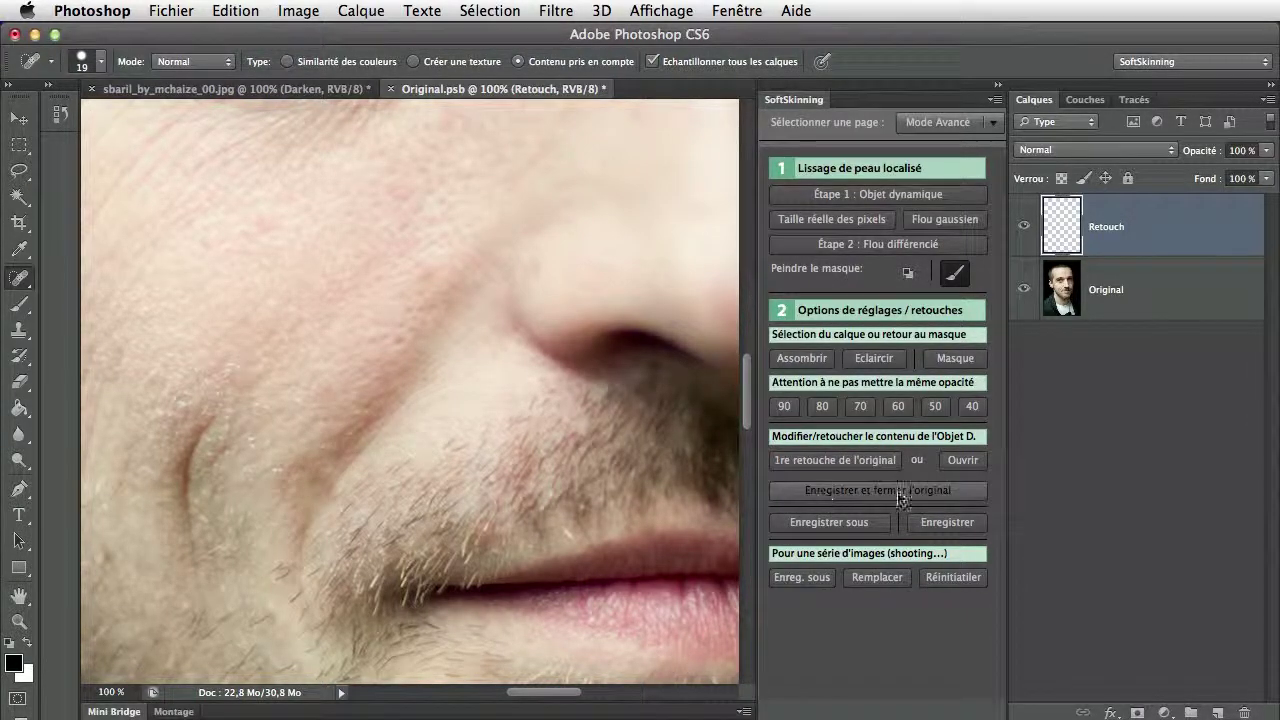
# - Save and close the healed original back into sbaril_by_mchaize_00.jpg
pyautogui.click(929, 492)
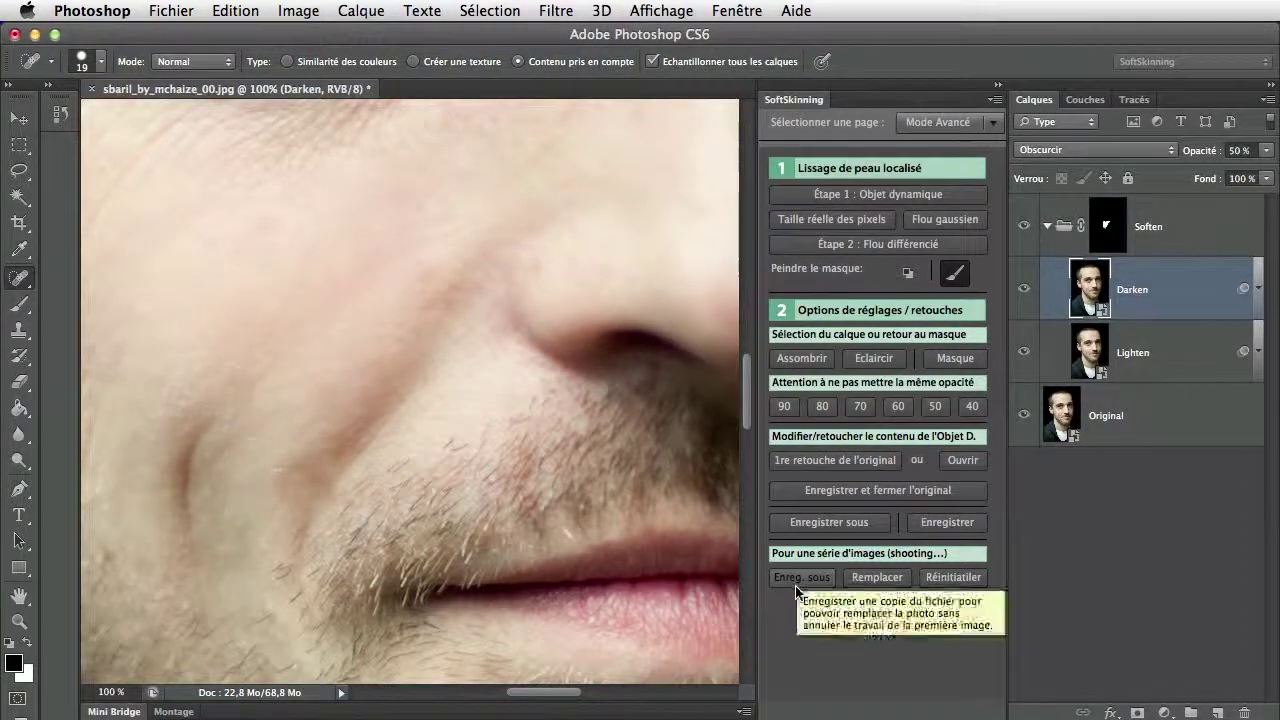
# - Replace the portrait with the second JPG from the folder and pan across the new face
pyautogui.click(887, 577)
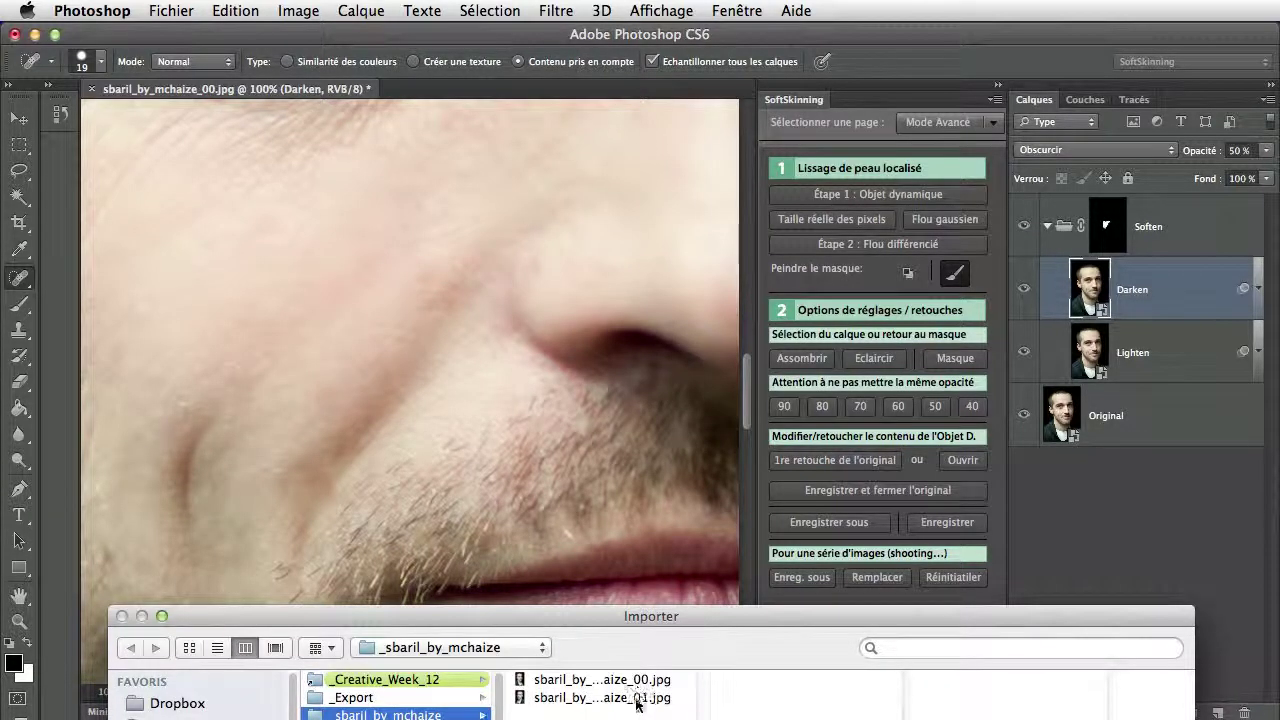
pyautogui.click(638, 700)
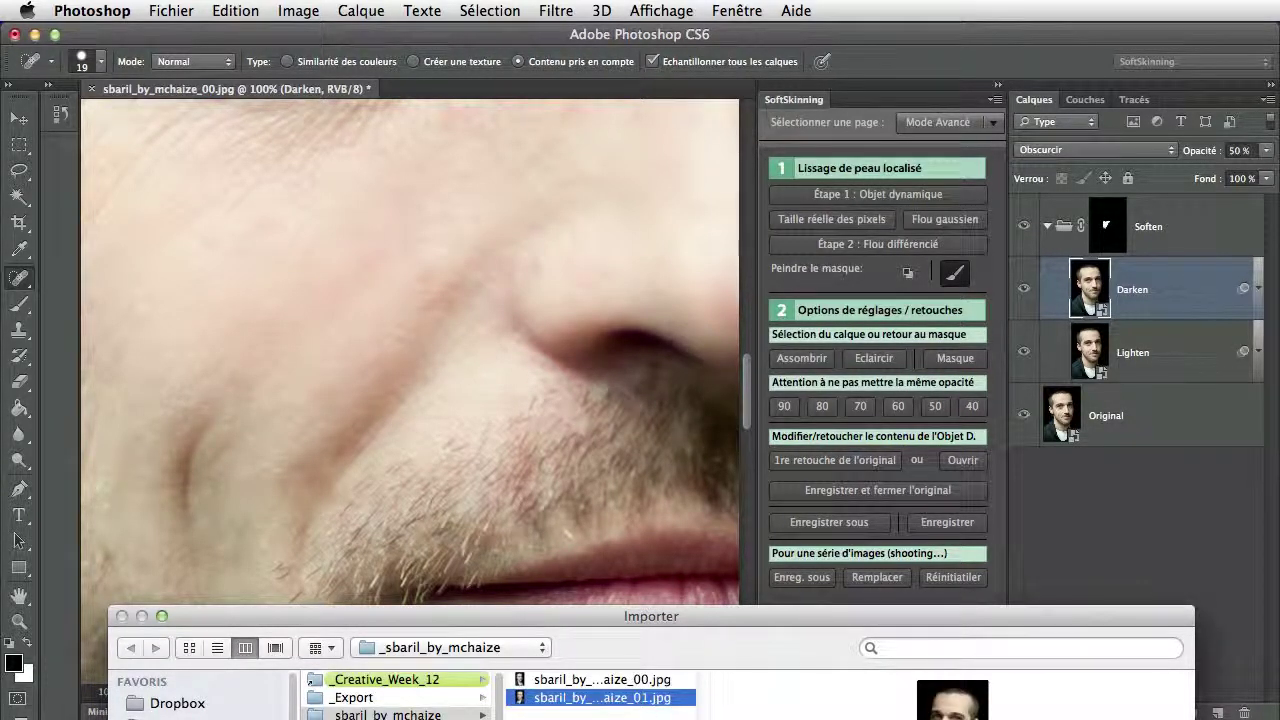
pyautogui.press('Return')
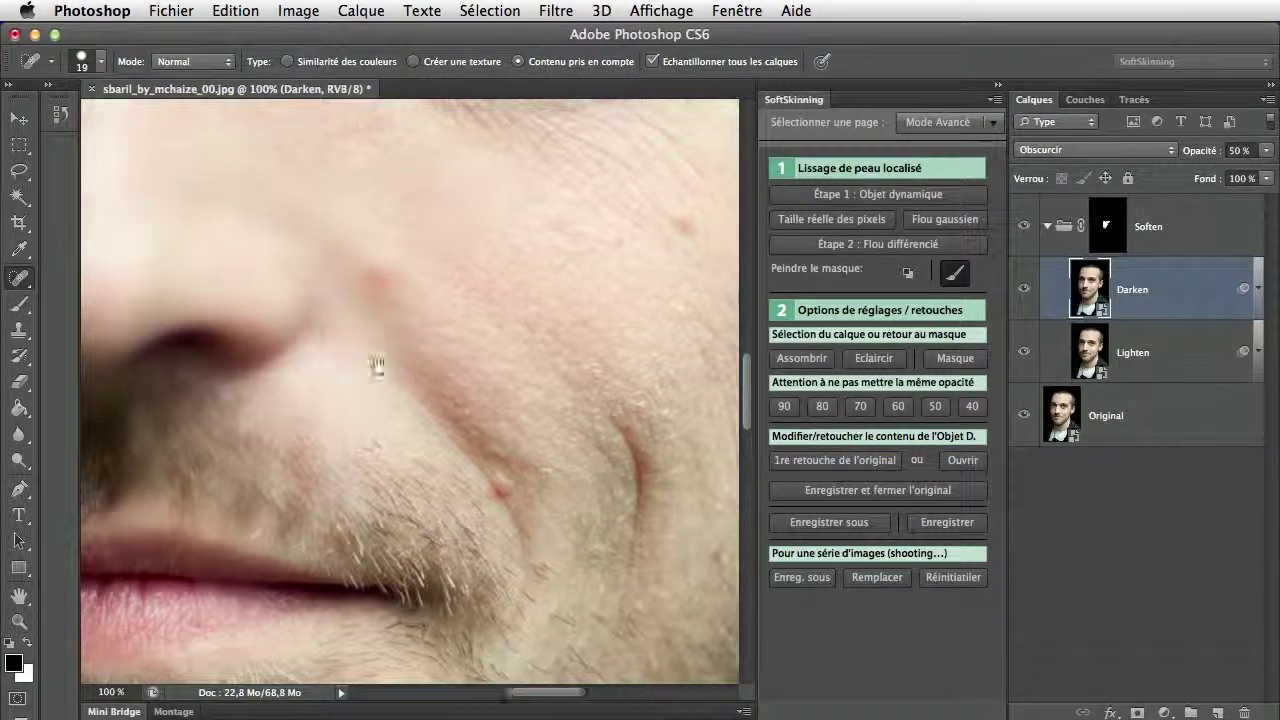
pyautogui.moveTo(377, 363)
pyautogui.mouseDown()
pyautogui.moveTo(558, 459)
pyautogui.moveTo(549, 389)
pyautogui.moveTo(520, 374)
pyautogui.moveTo(486, 431)
pyautogui.mouseUp()
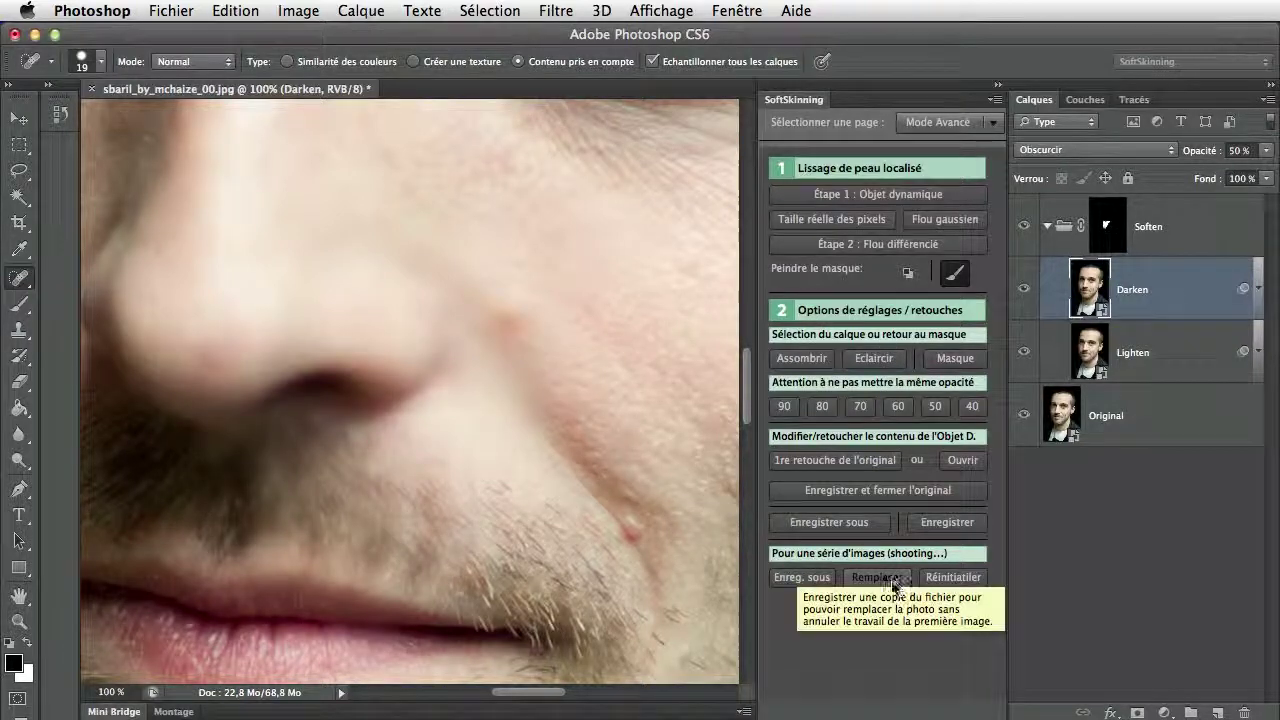
# - Reset the Soften mask for the new photo and paint white over the cheek beside the mustache
pyautogui.click(953, 577)
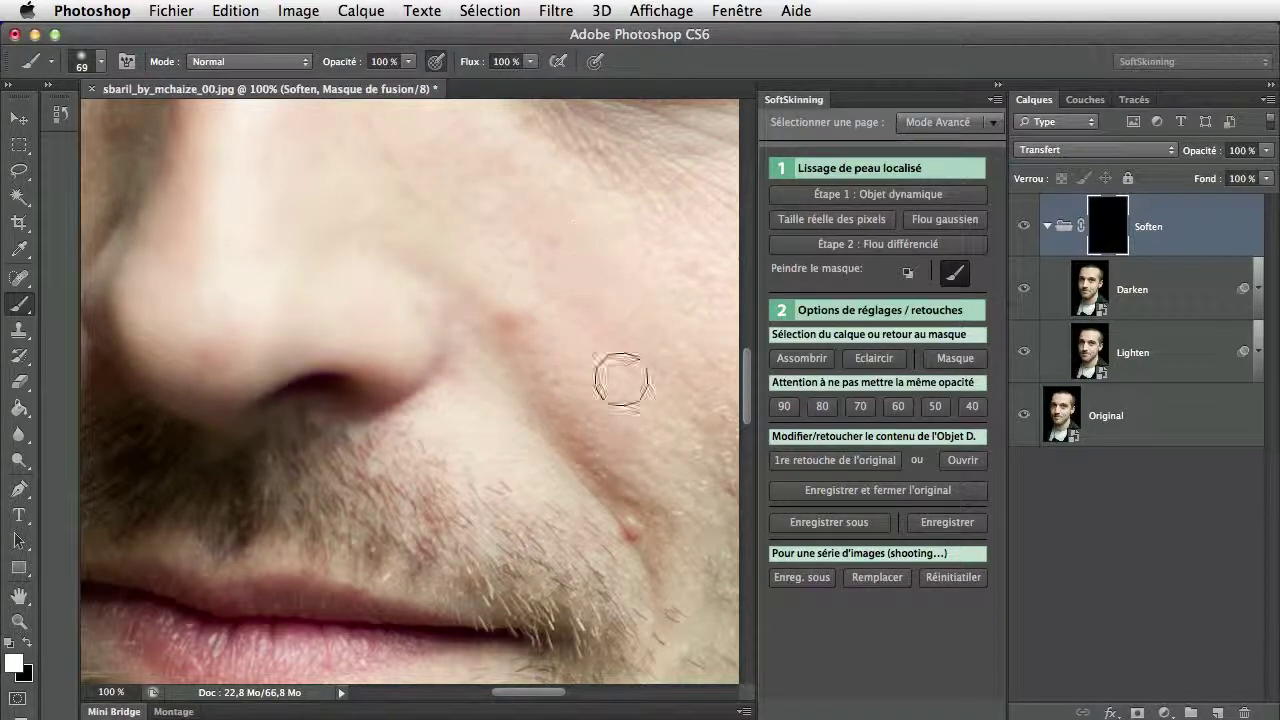
pyautogui.moveTo(590, 395); pyautogui.dragTo(680, 451)
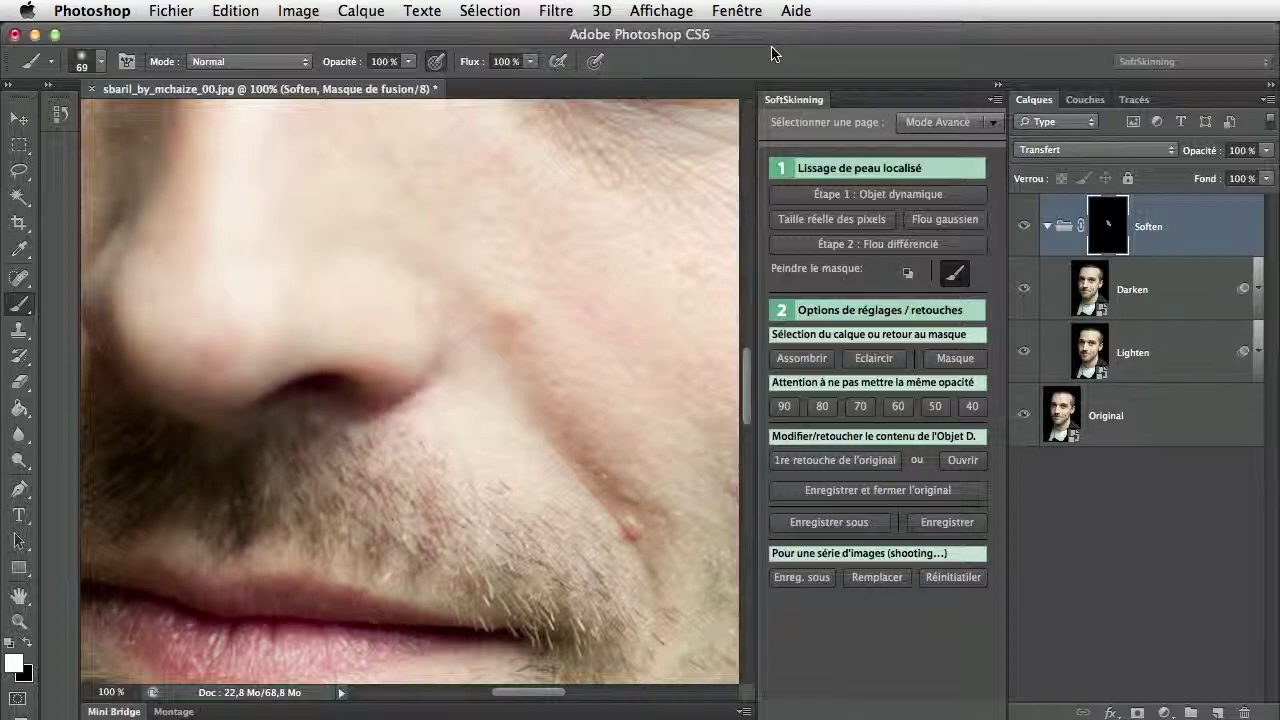
pyautogui.click(20, 120)
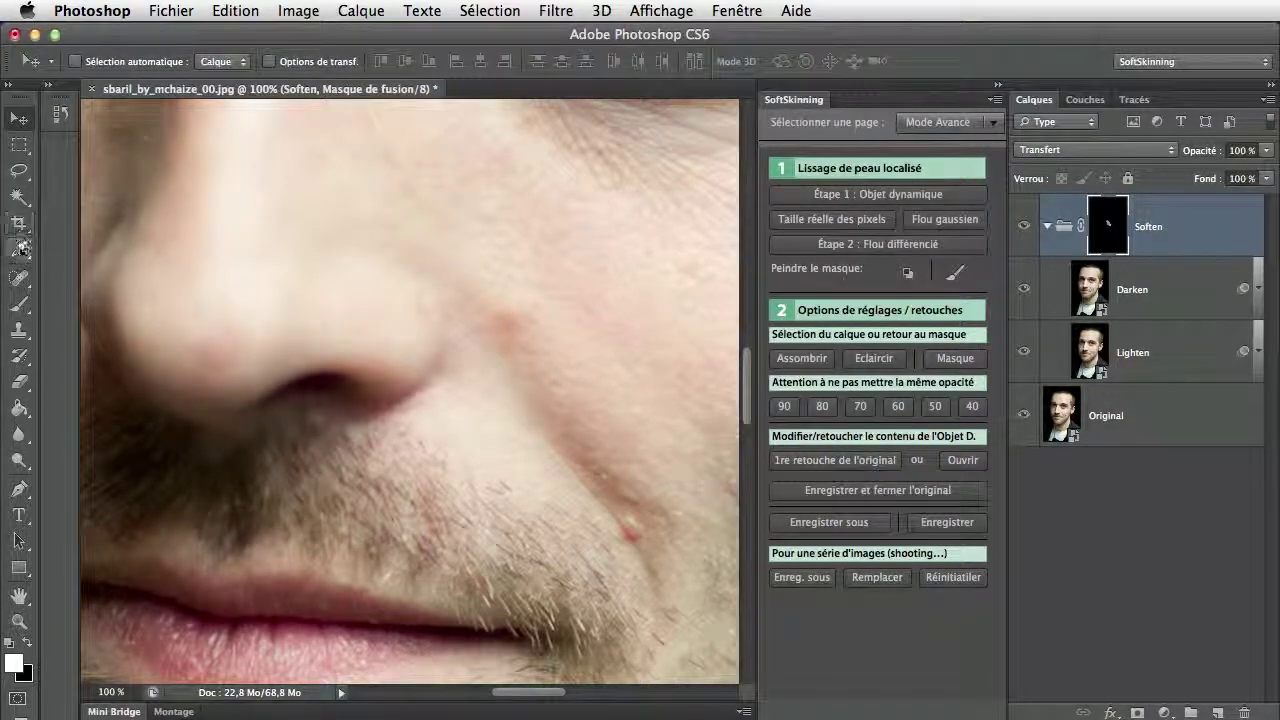